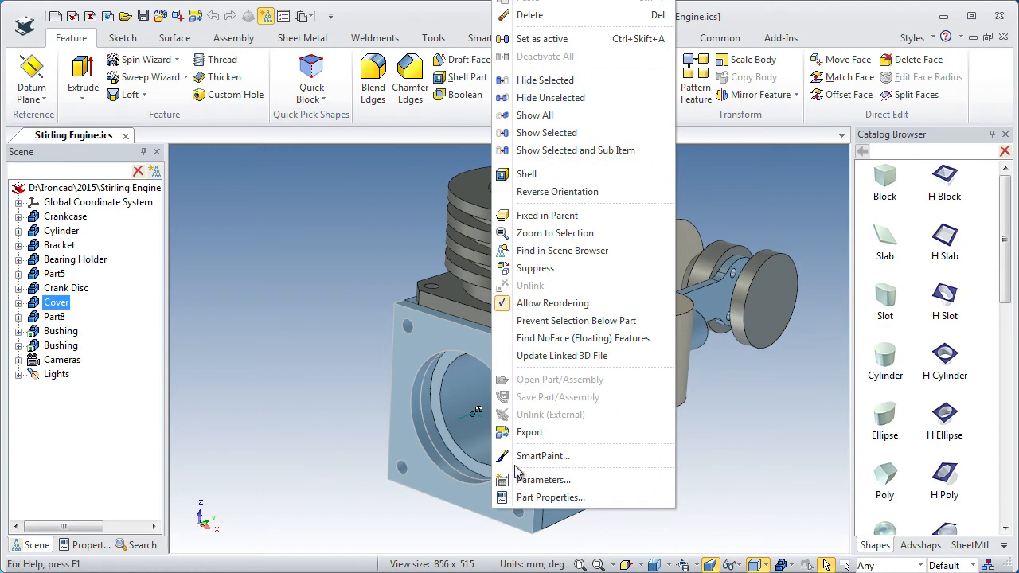
Hide the Cover part to expose the crankcase's circular bore.
click(534, 82)
drag(466, 413, 458, 231)
ctrl+middle_drag(458, 231, 459, 223)
shift+middle_drag(465, 410, 483, 337)
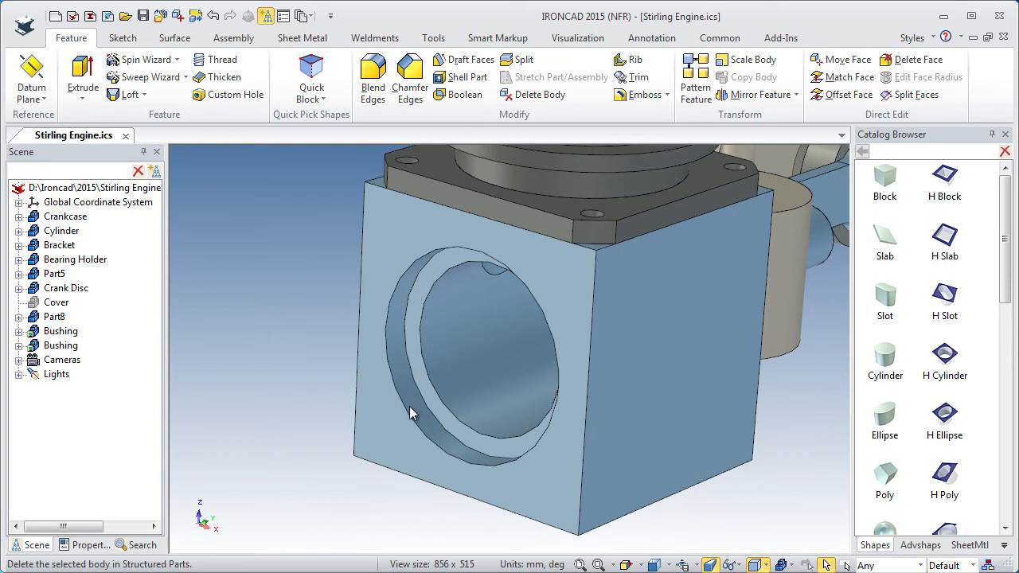
Set the Crankcase part's rendering surface smoothness to 50.
click(387, 461)
right_click(386, 460)
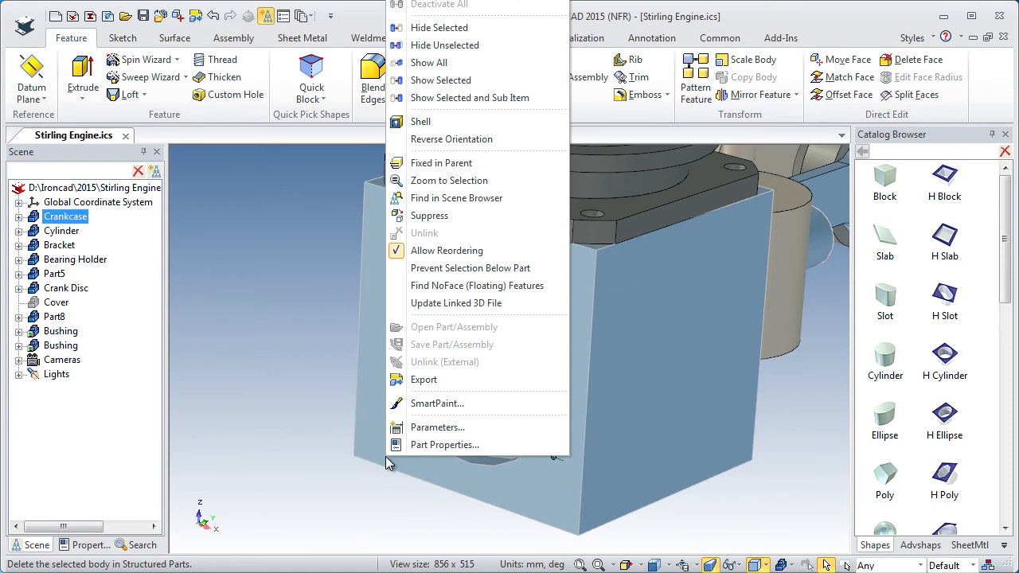
click(420, 444)
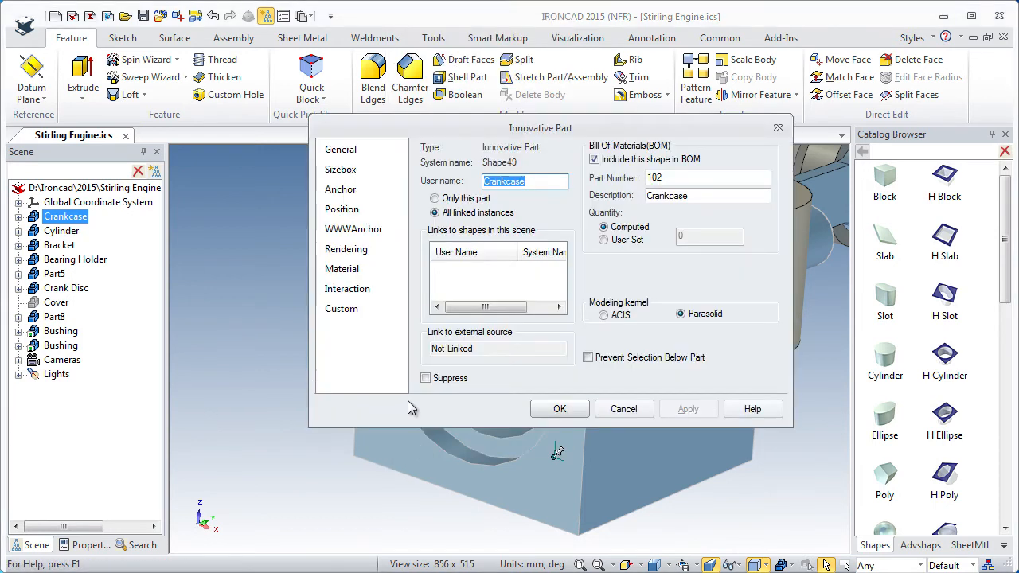
click(344, 250)
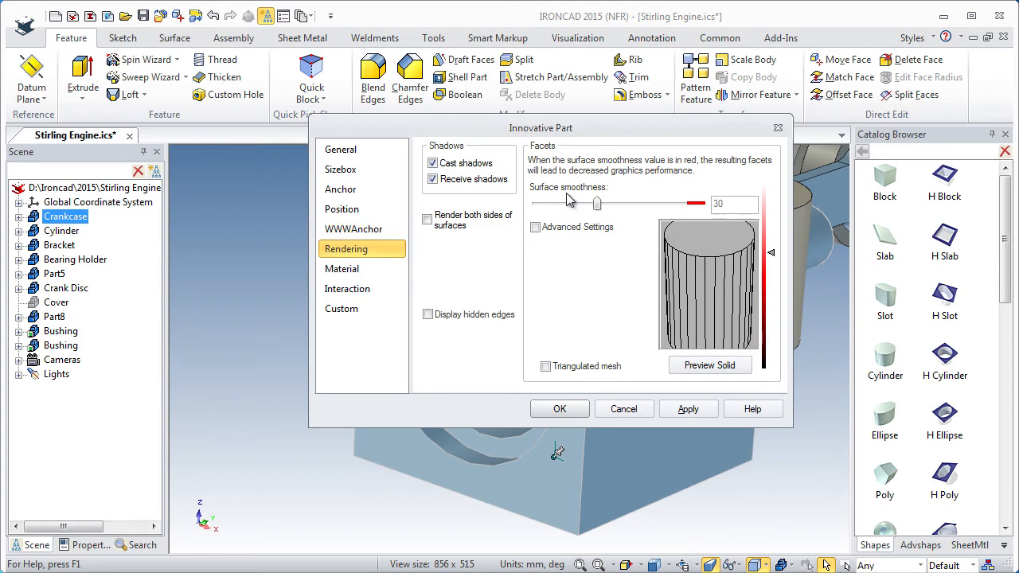
drag(599, 208, 645, 204)
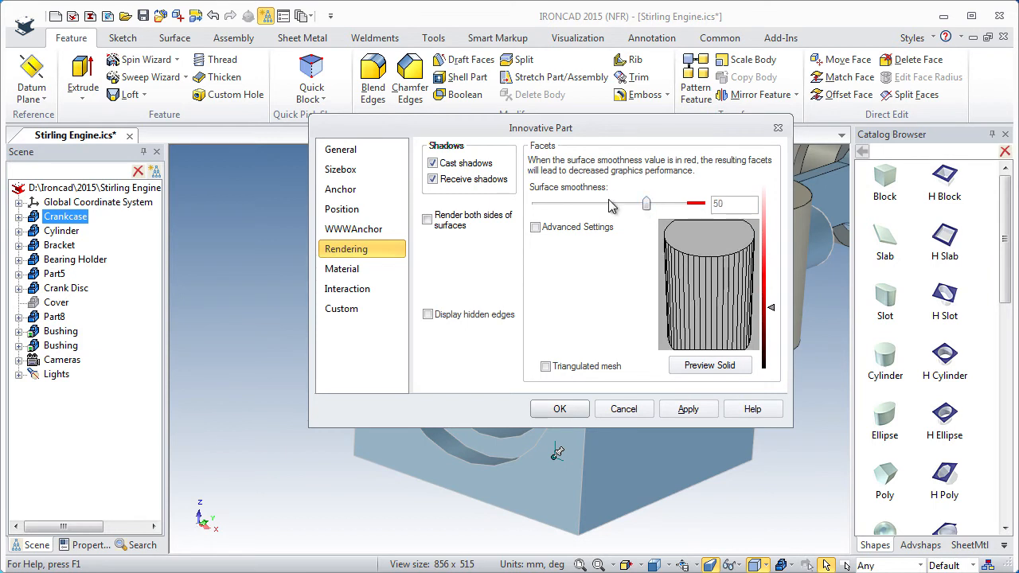
click(559, 409)
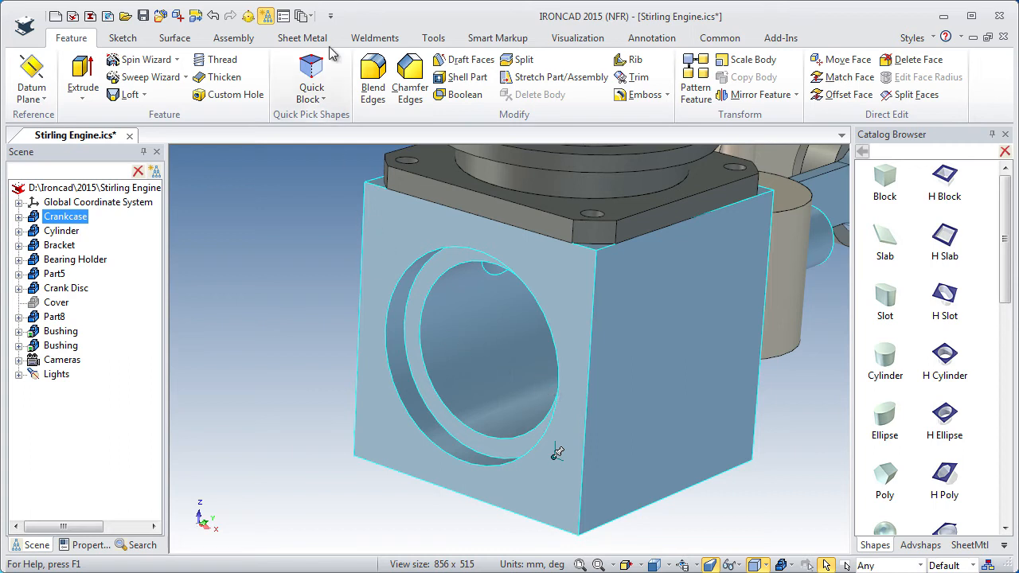
Set the default surface smoothness for parts to 50 in the program options.
click(281, 17)
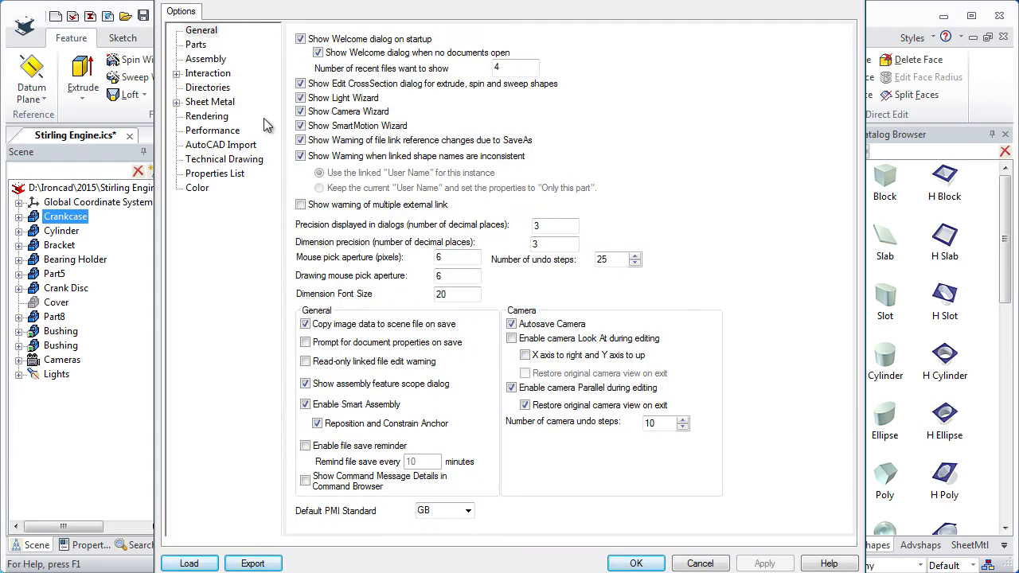
click(197, 45)
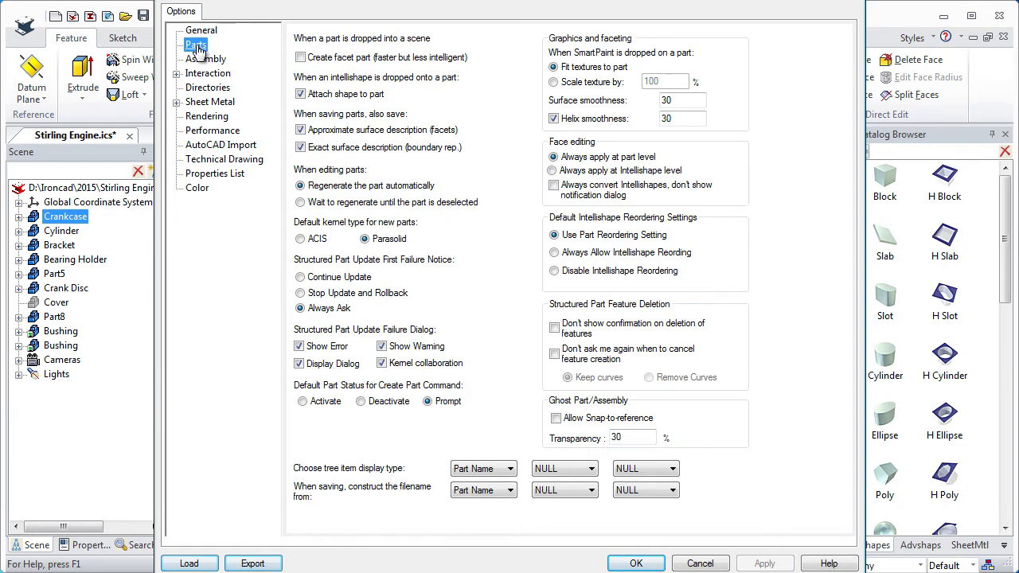
double_click(680, 100)
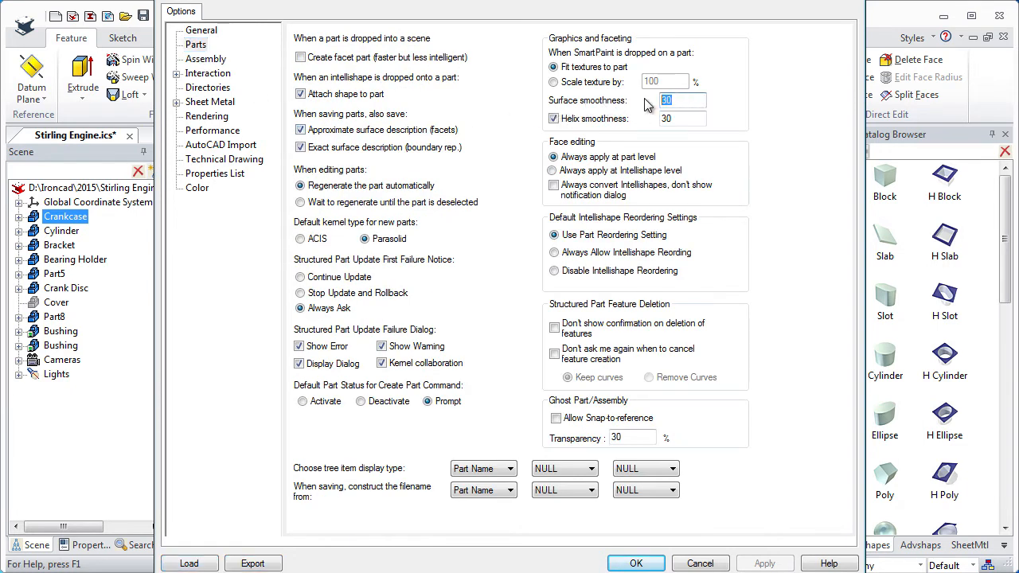
text(50)
click(637, 563)
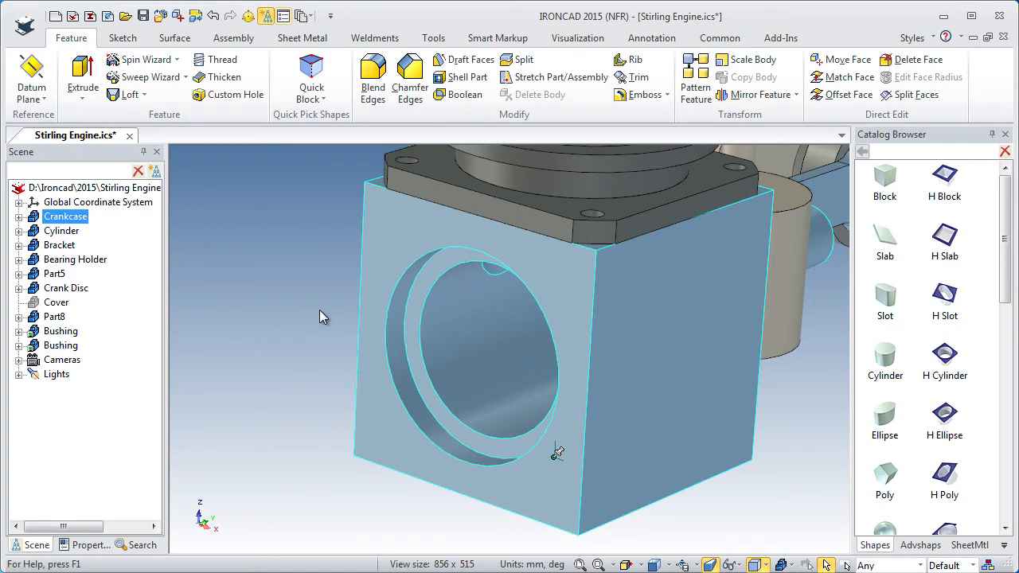
click(288, 309)
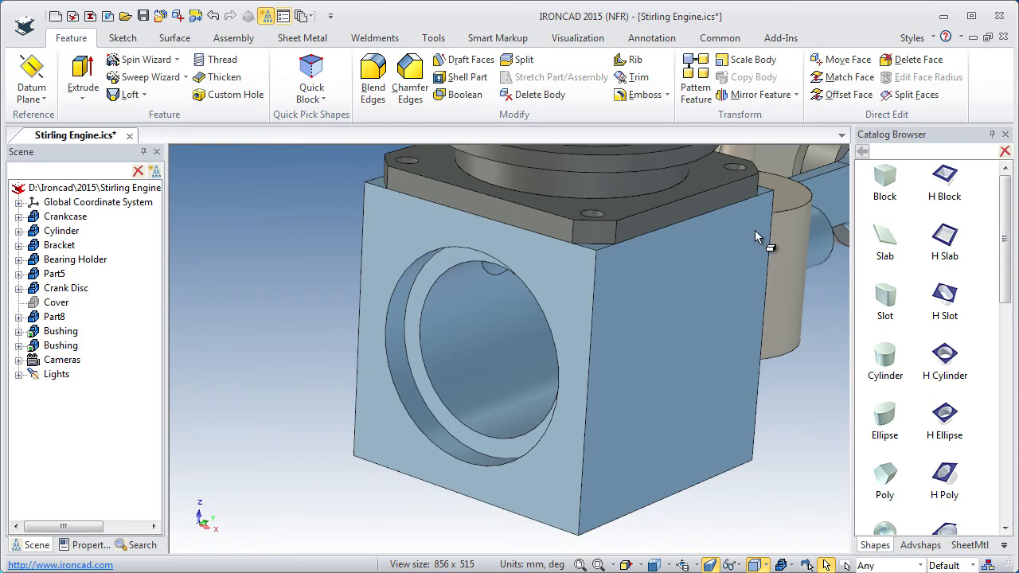
Add a catalog Cylinder as a separate part centred on the crankcase's inner bore edge, shrunk to 10 units to fit the view.
ctrl+middle_drag(717, 265, 695, 386)
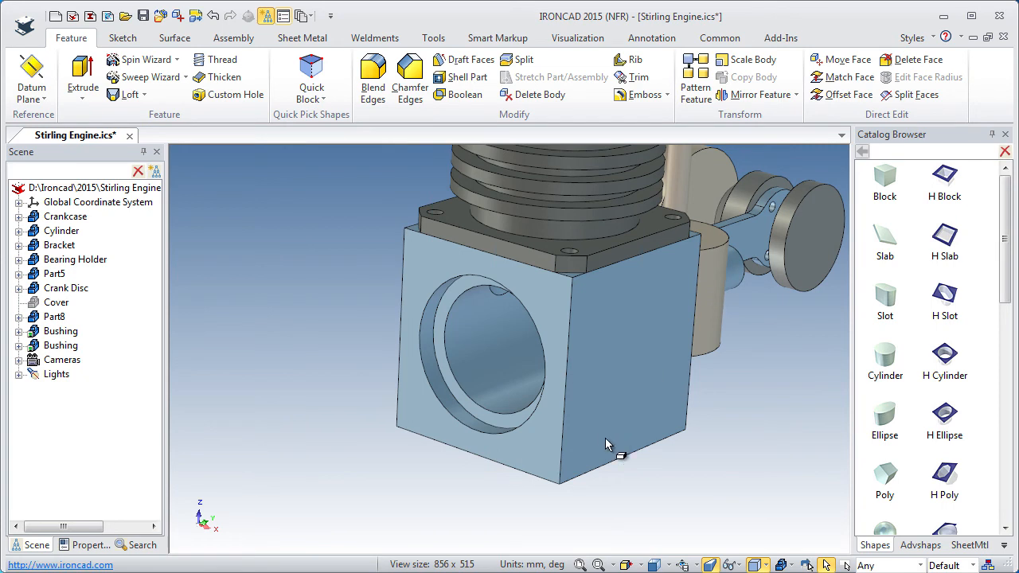
ctrl+middle_drag(510, 452, 482, 458)
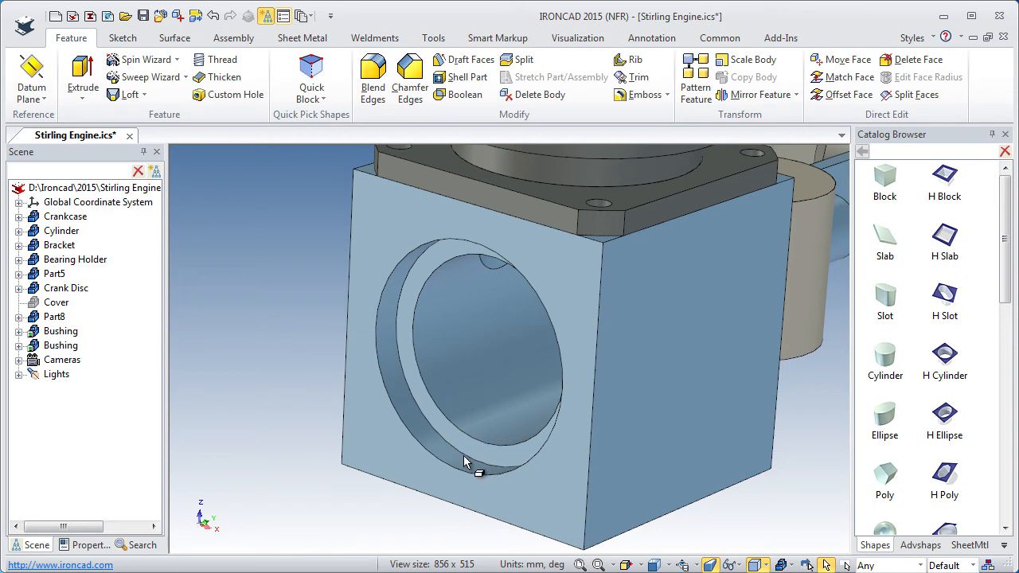
drag(892, 360, 522, 449)
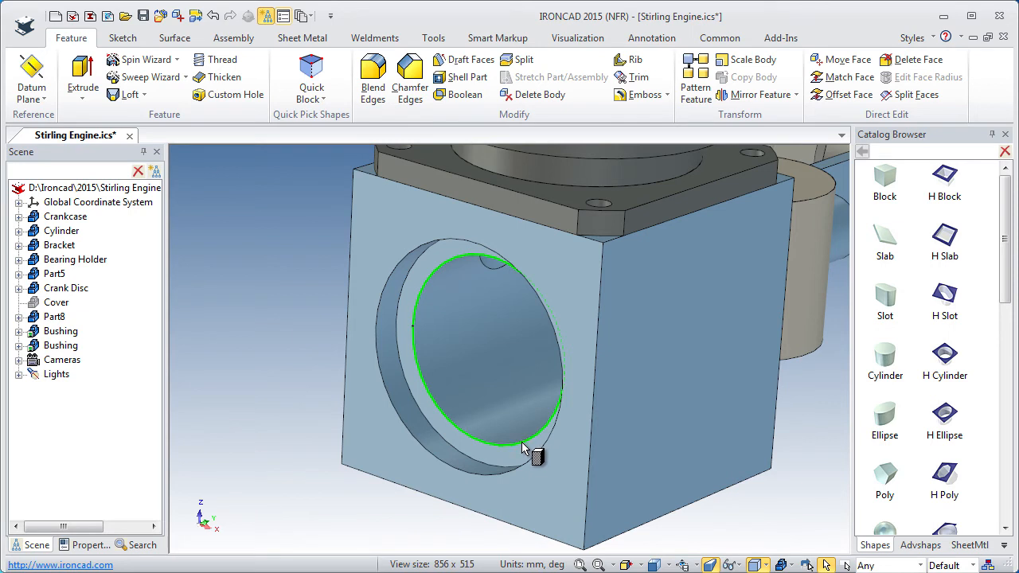
right_drag(523, 449, 523, 449)
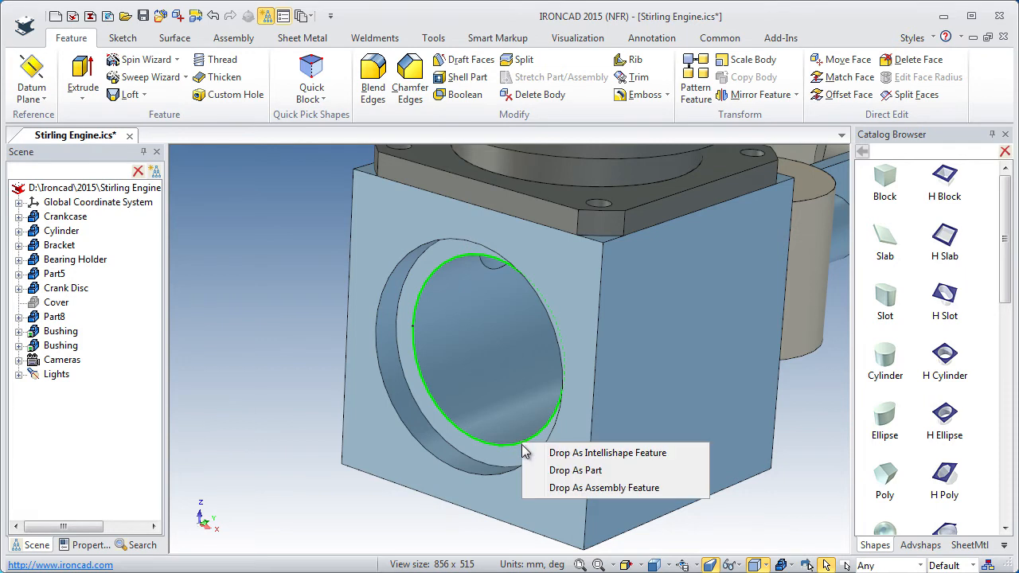
click(565, 472)
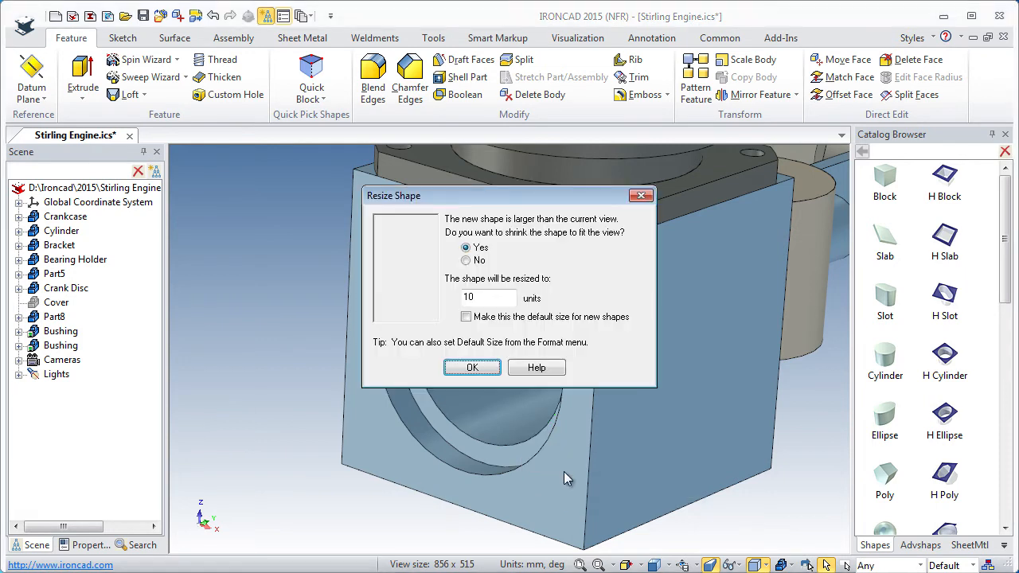
click(473, 367)
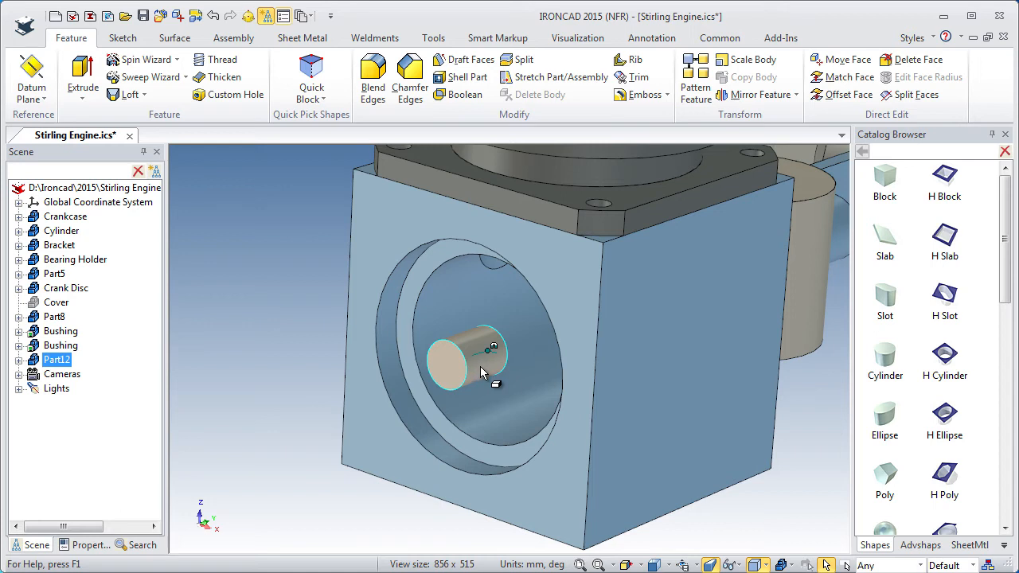
Enlarge the new cylinder's diameter to 31 mm, matching the crankcase's inner bore edge.
click(481, 373)
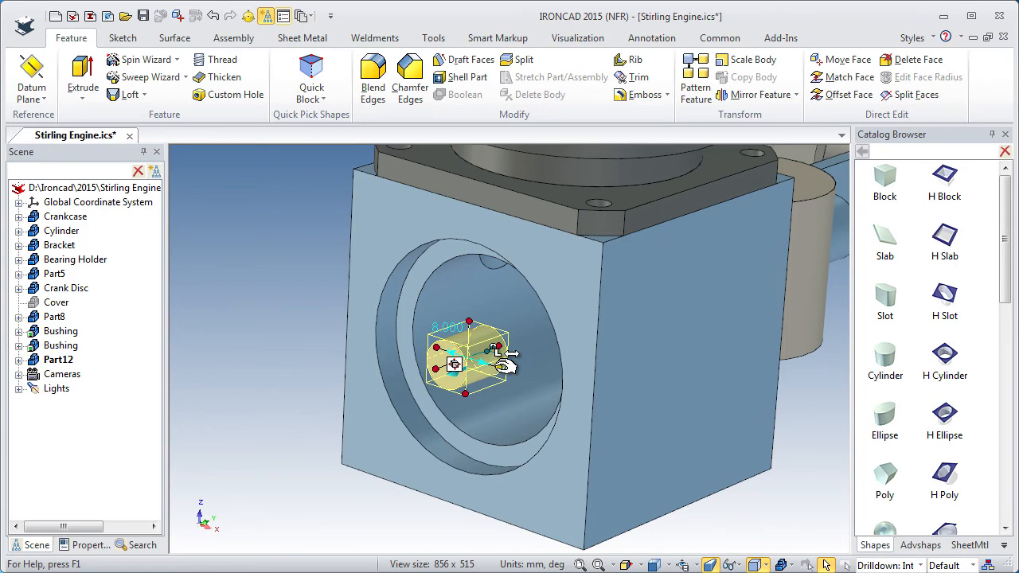
drag(452, 367, 436, 379)
drag(517, 379, 512, 373)
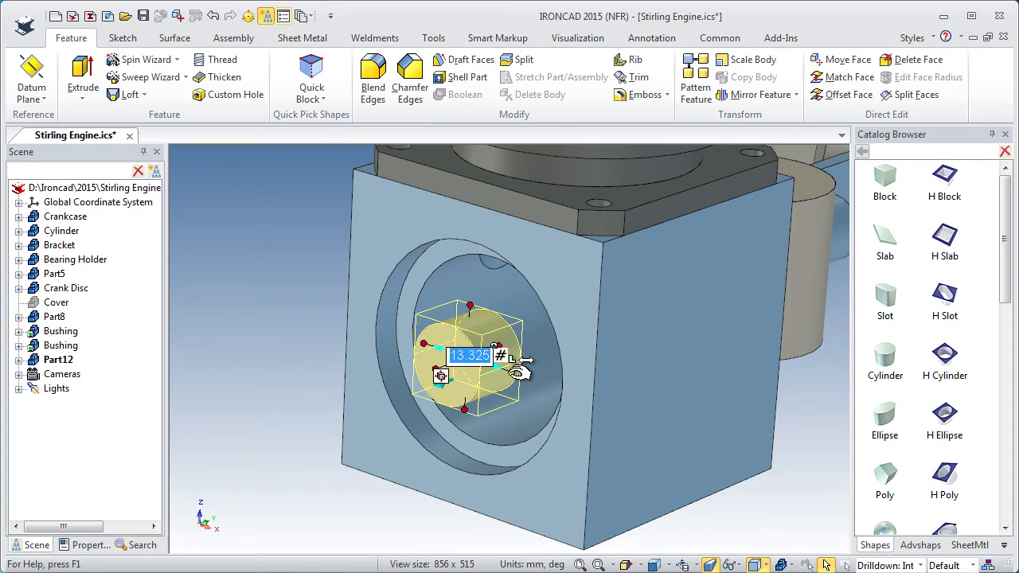
drag(518, 368, 532, 423)
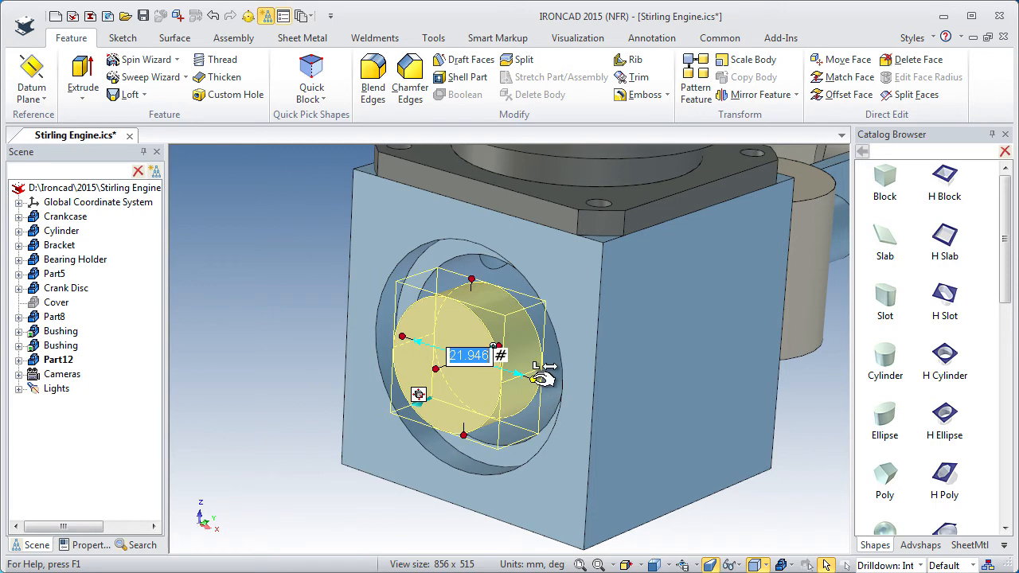
drag(543, 379, 552, 413)
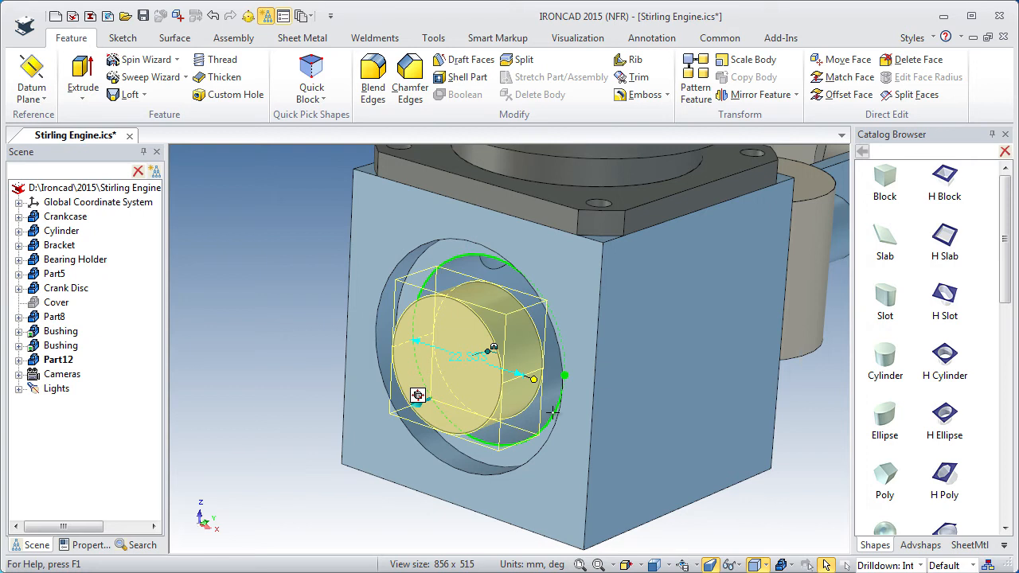
mouse_move(552, 413)
mouse_down()
mouse_move(710, 355)
mouse_move(775, 345)
mouse_move(723, 357)
mouse_move(613, 426)
mouse_move(572, 415)
mouse_move(548, 424)
mouse_up()
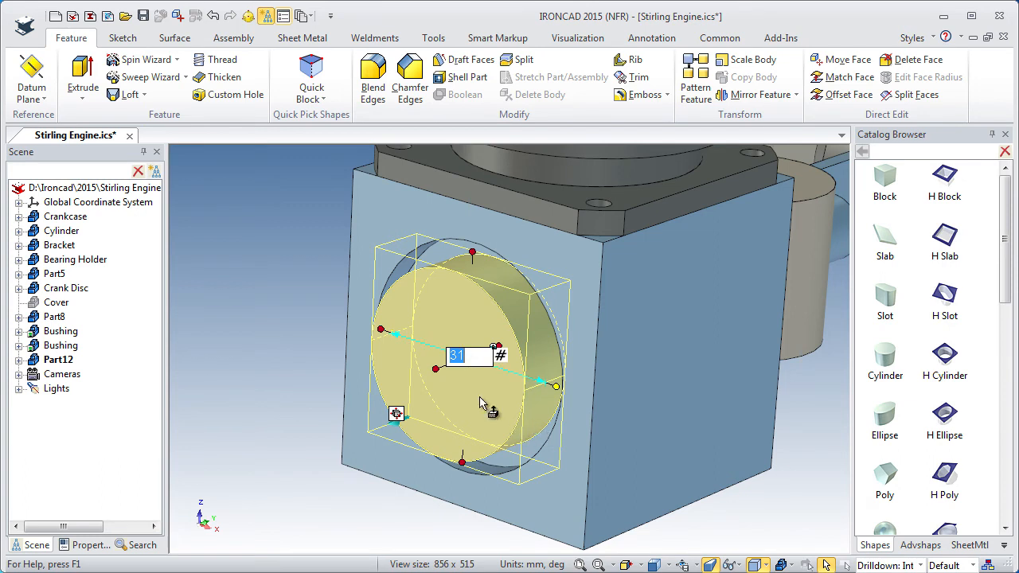
Extend the cylinder outward from the bore to a length of 30 mm.
drag(445, 368, 326, 425)
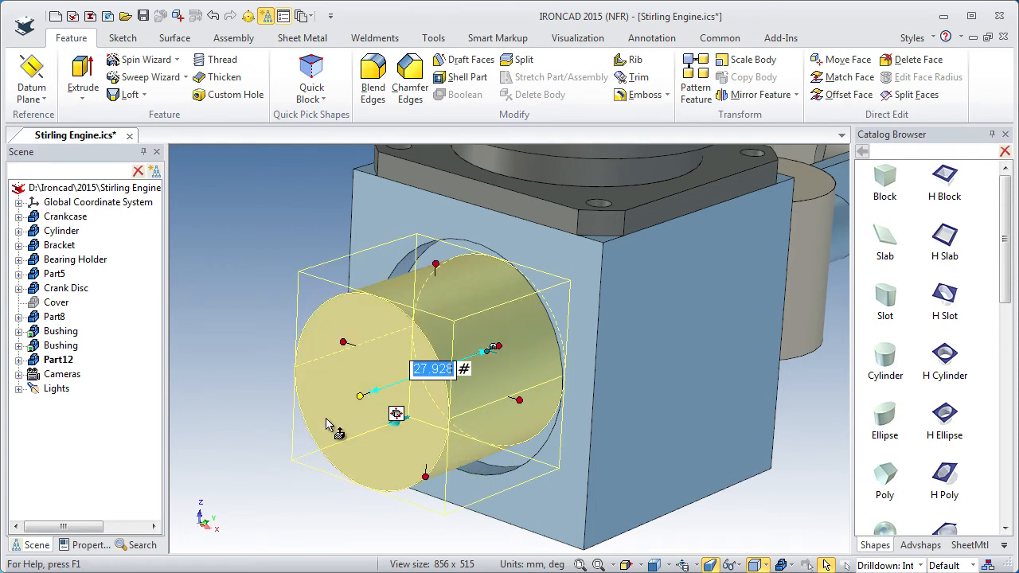
text(30)
key(Return)
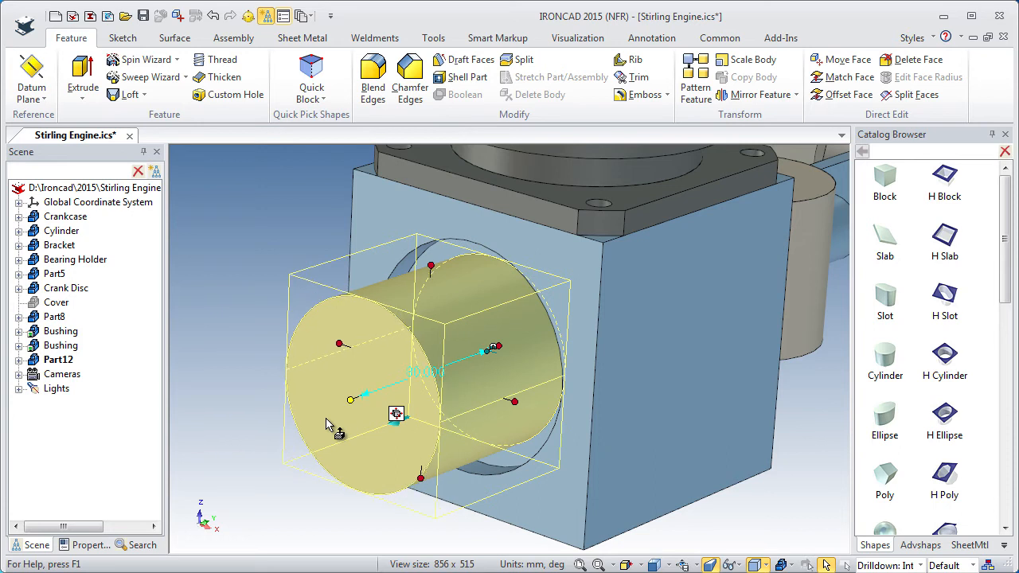
click(246, 327)
Start a solid 360-degree Spin Wizard shape at the cylinder's front face centre, adding material along the selected surface and keeping the grid unchanged.
middle_drag(317, 443, 424, 418)
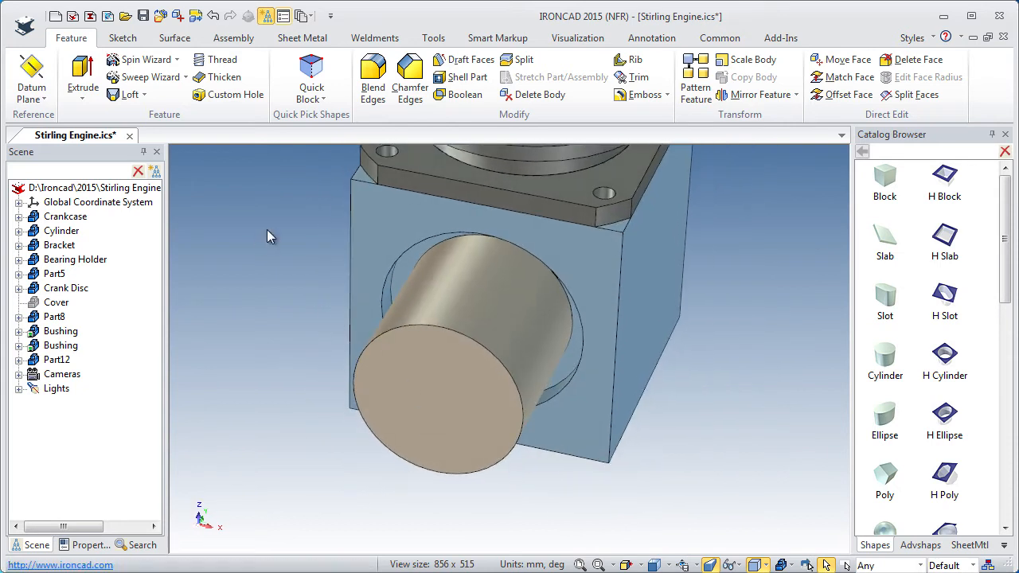
click(176, 61)
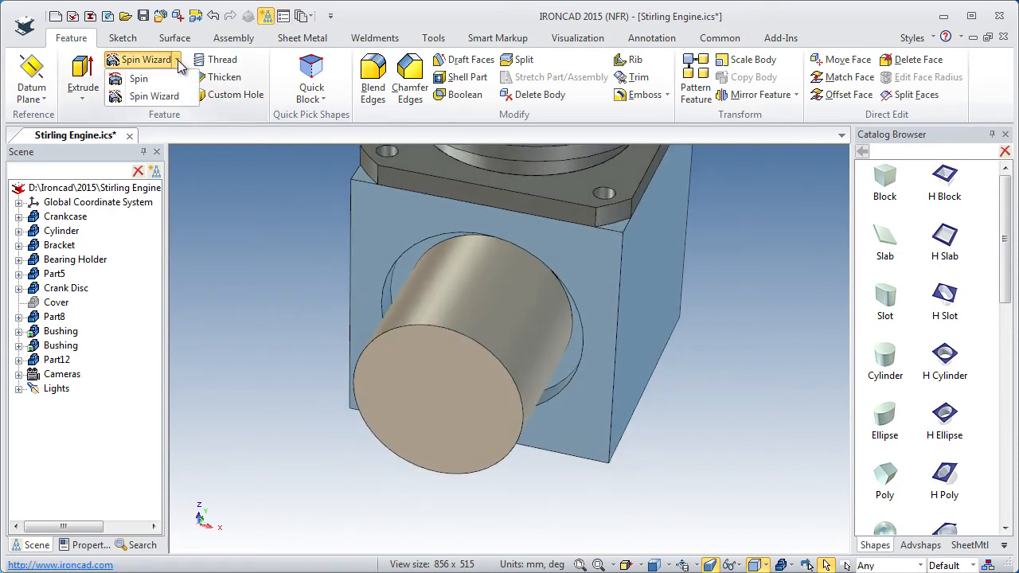
click(145, 96)
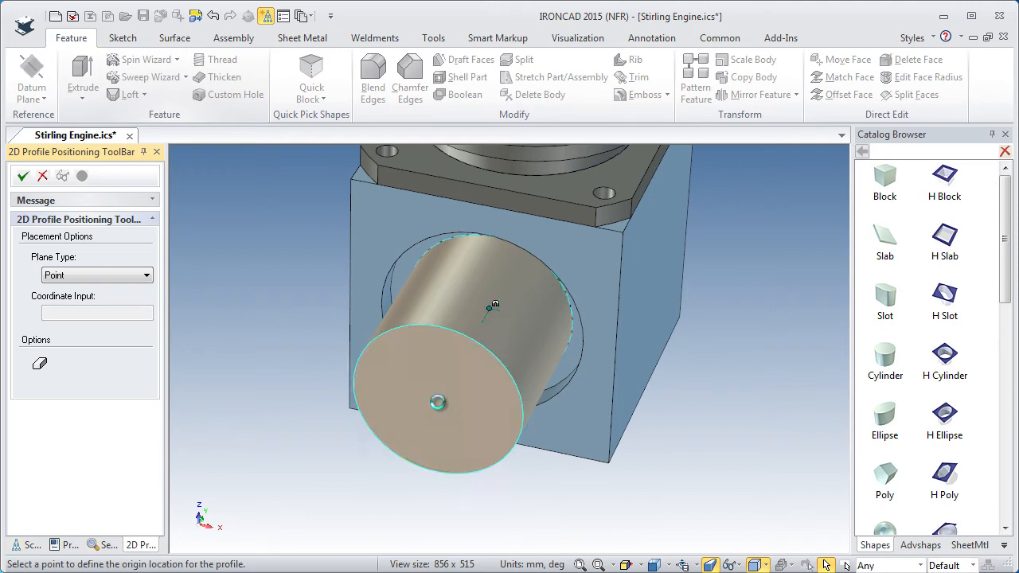
click(438, 402)
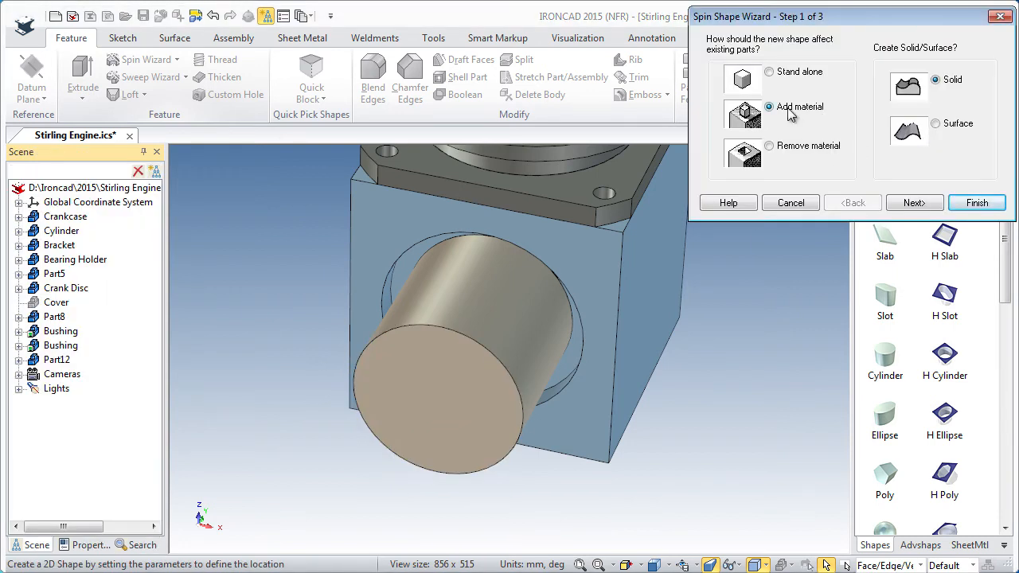
click(914, 203)
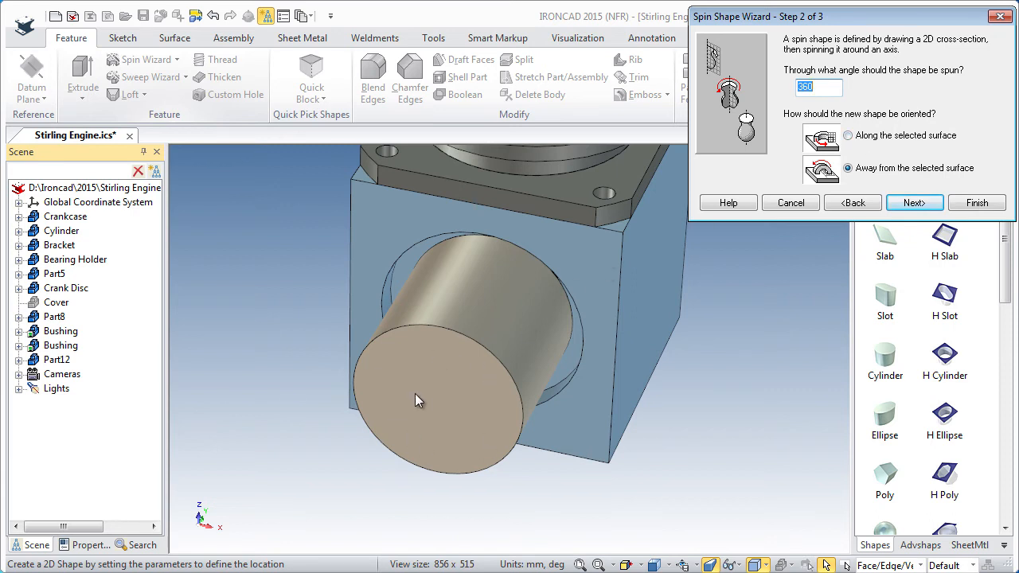
click(849, 136)
click(913, 203)
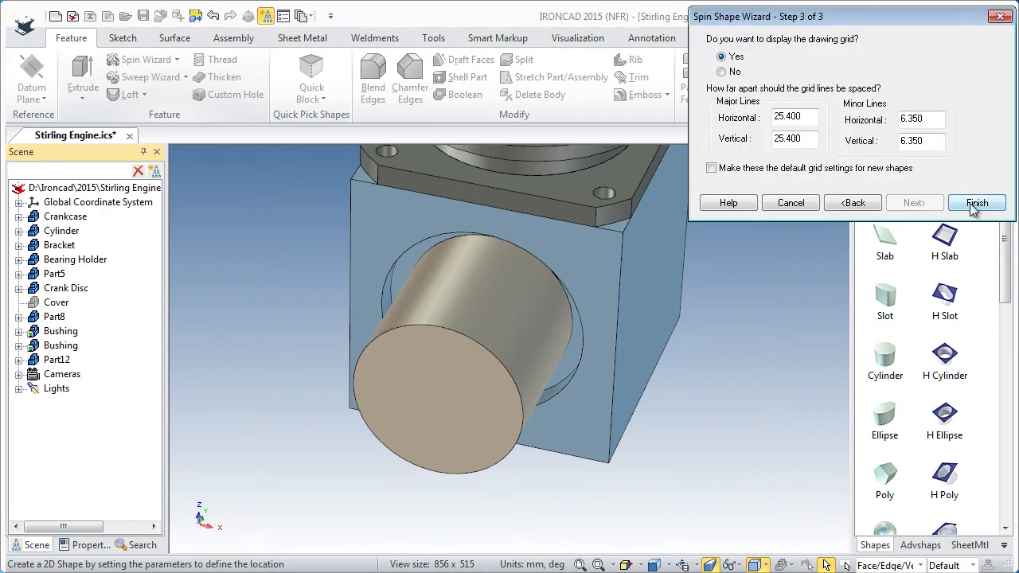
click(977, 203)
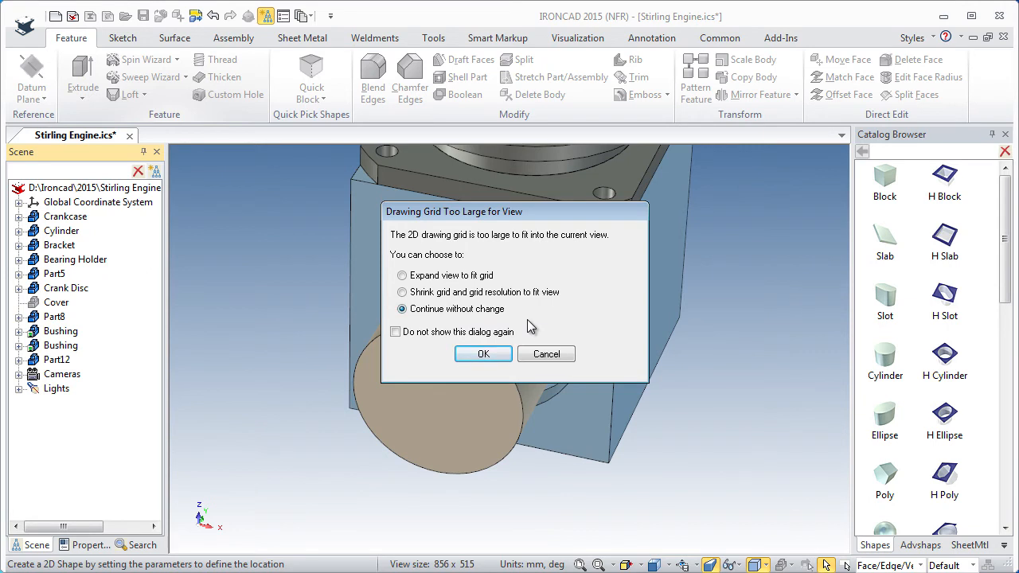
click(483, 355)
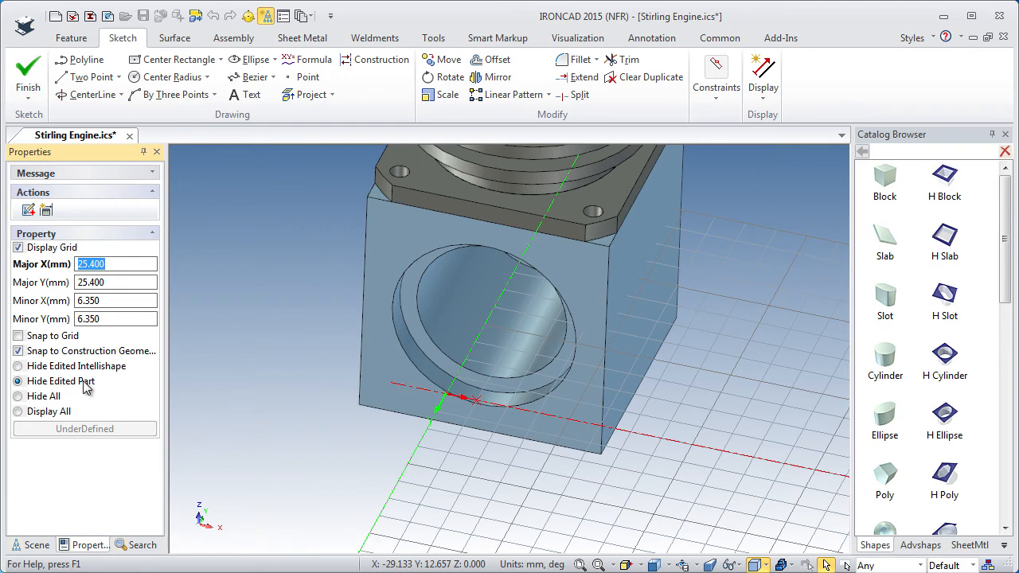
Hide only the edited shape so the cylinder shows, and project the cylinder's front face onto the sketch plane.
click(17, 366)
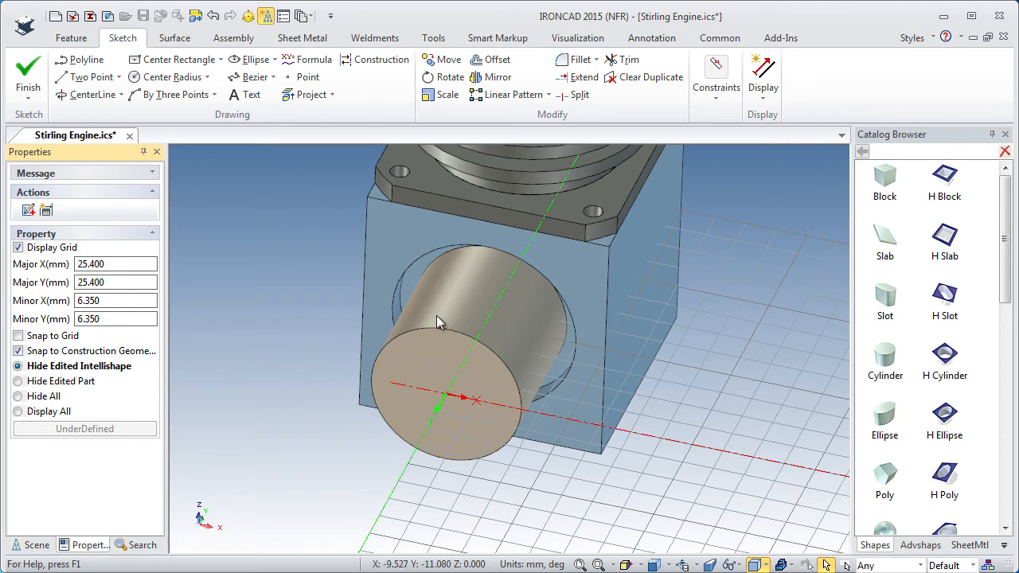
click(333, 95)
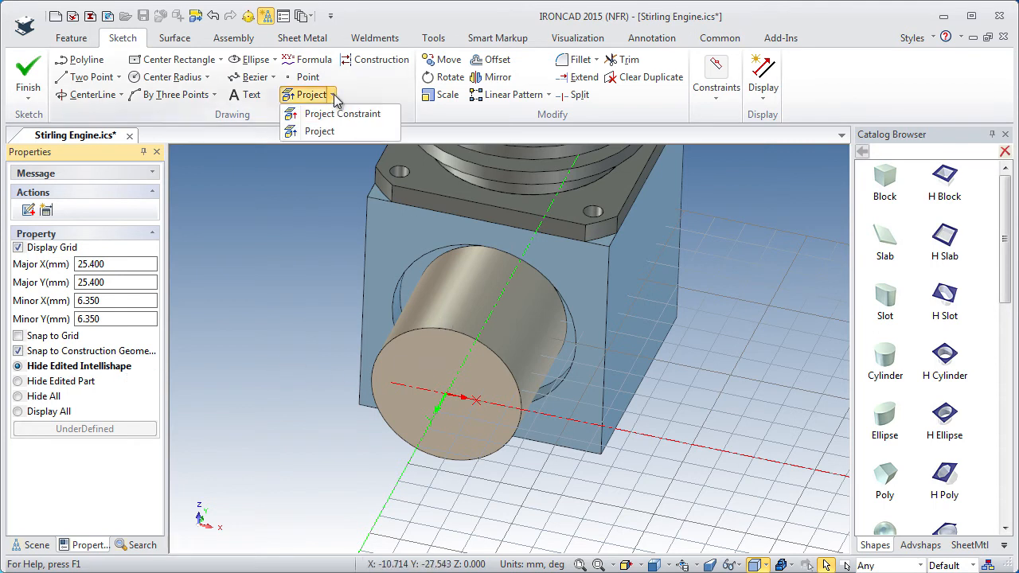
click(318, 131)
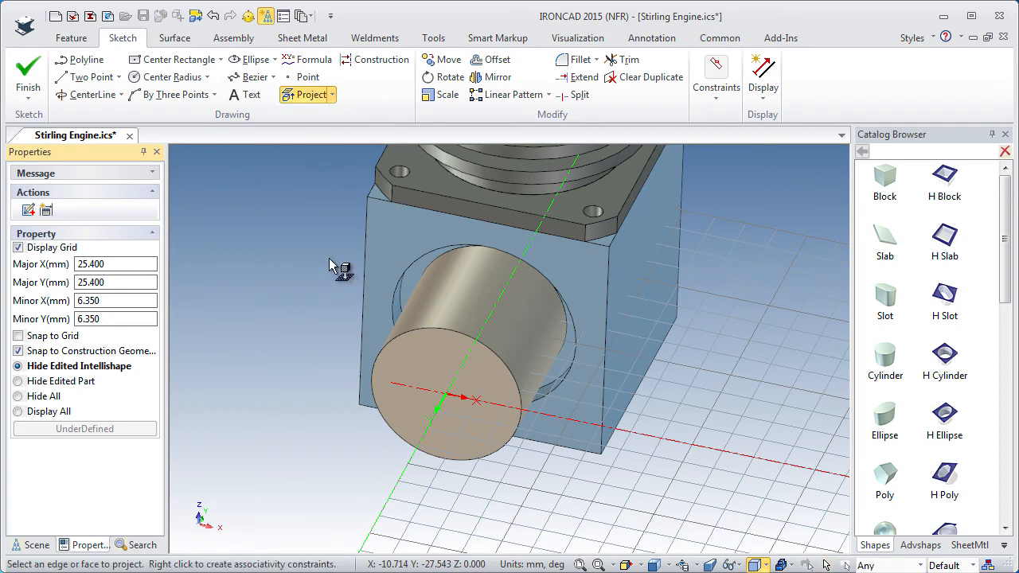
click(445, 382)
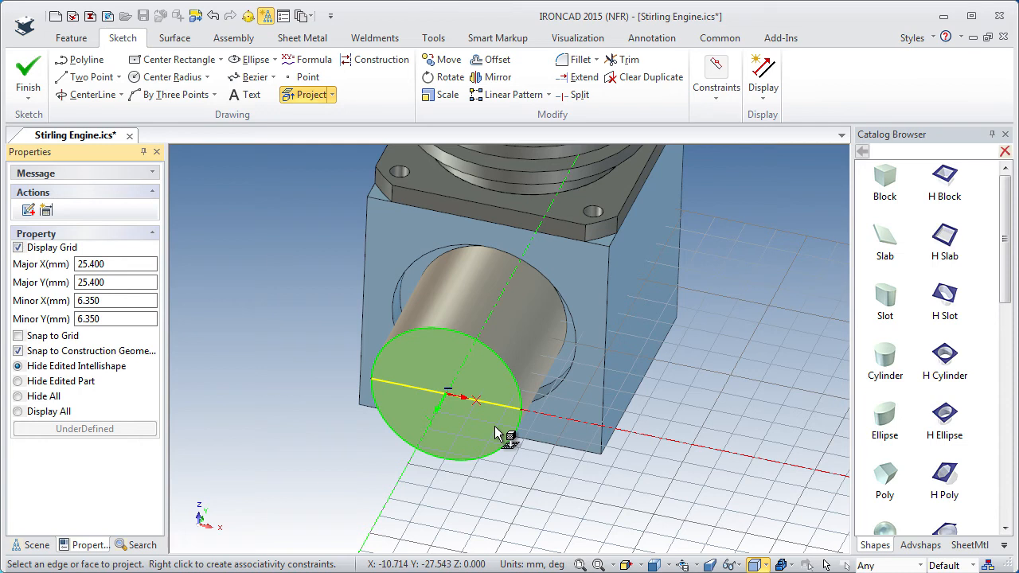
key(Escape)
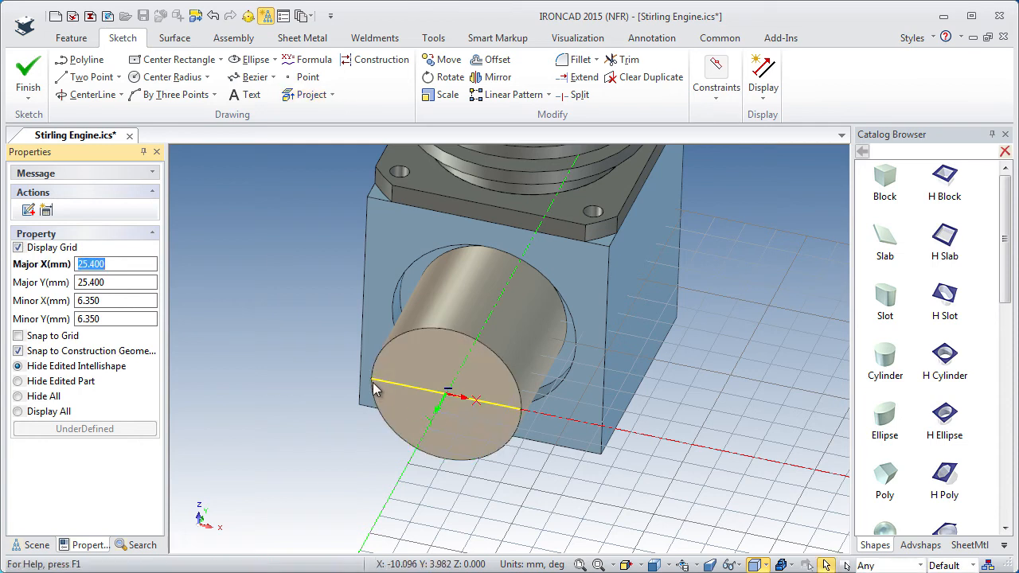
Shorten the projected line to 15.5 mm by moving its far endpoint to the sketch origin.
click(383, 382)
drag(405, 383, 457, 395)
ctrl+middle_drag(487, 464, 467, 412)
shift+middle_drag(468, 410, 487, 270)
ctrl+middle_drag(492, 425, 468, 348)
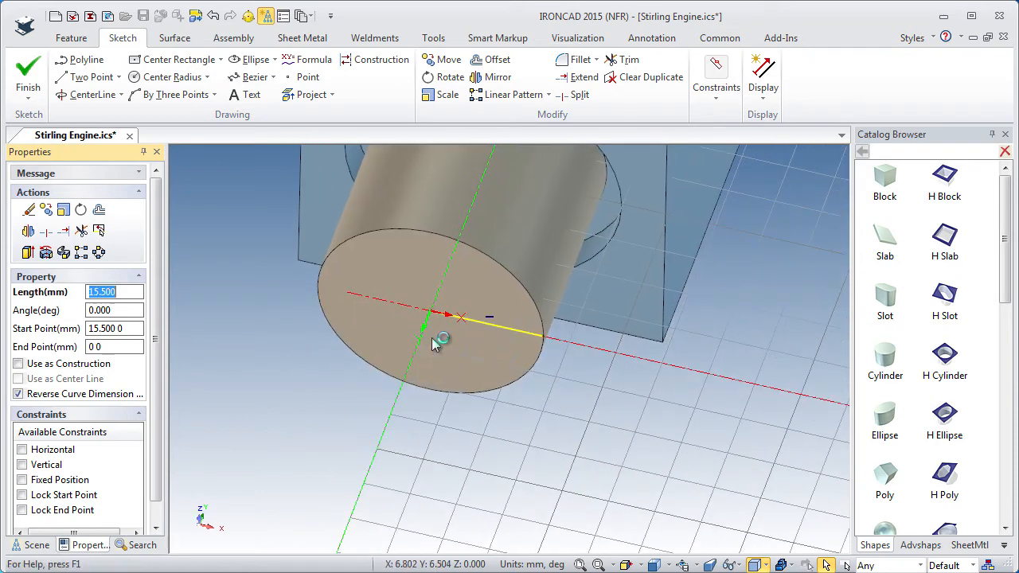
Start a polyline at the outer end of the shortened line, with curve and endpoint dimensions not displayed.
click(80, 60)
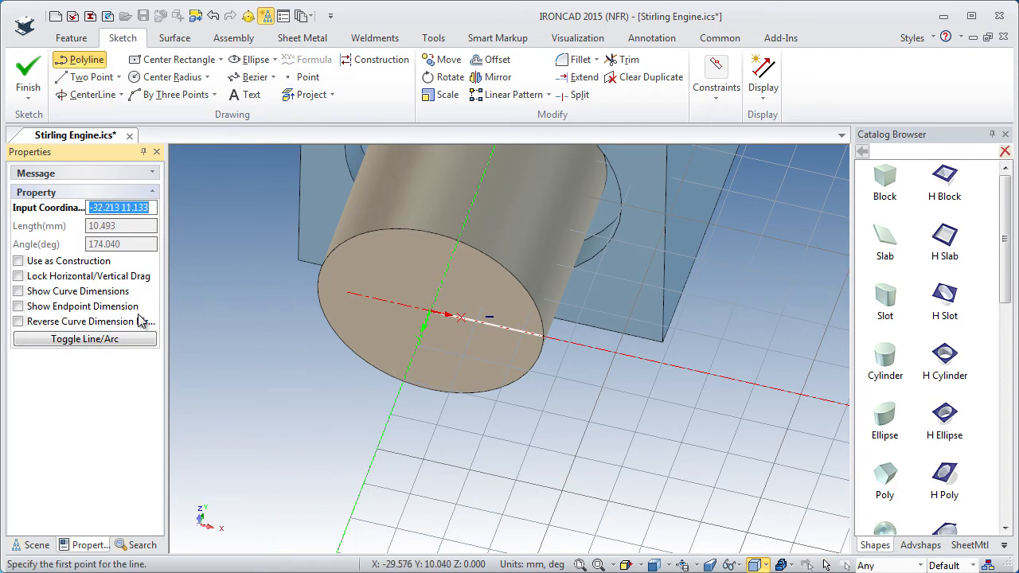
click(18, 293)
click(18, 306)
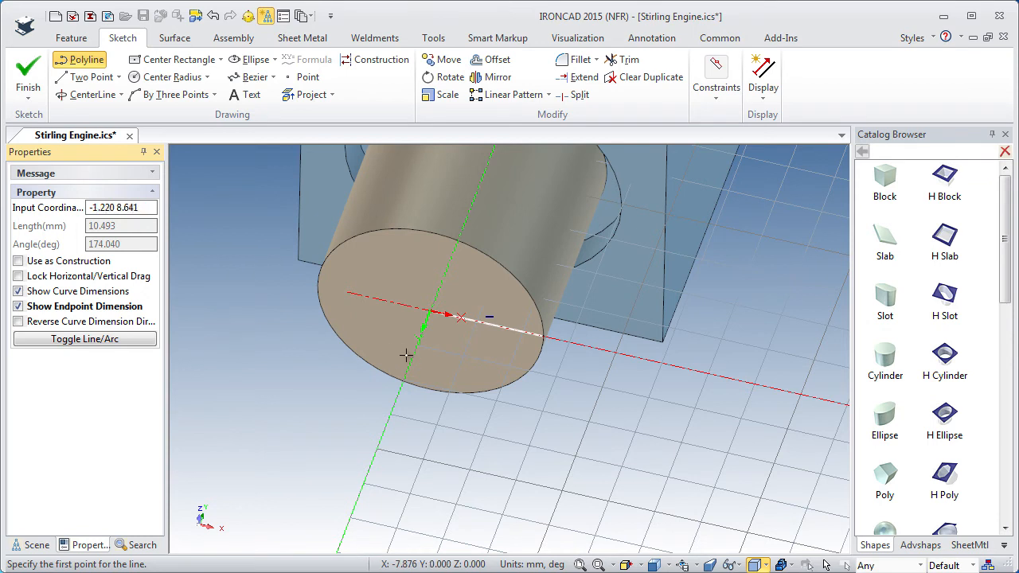
click(543, 337)
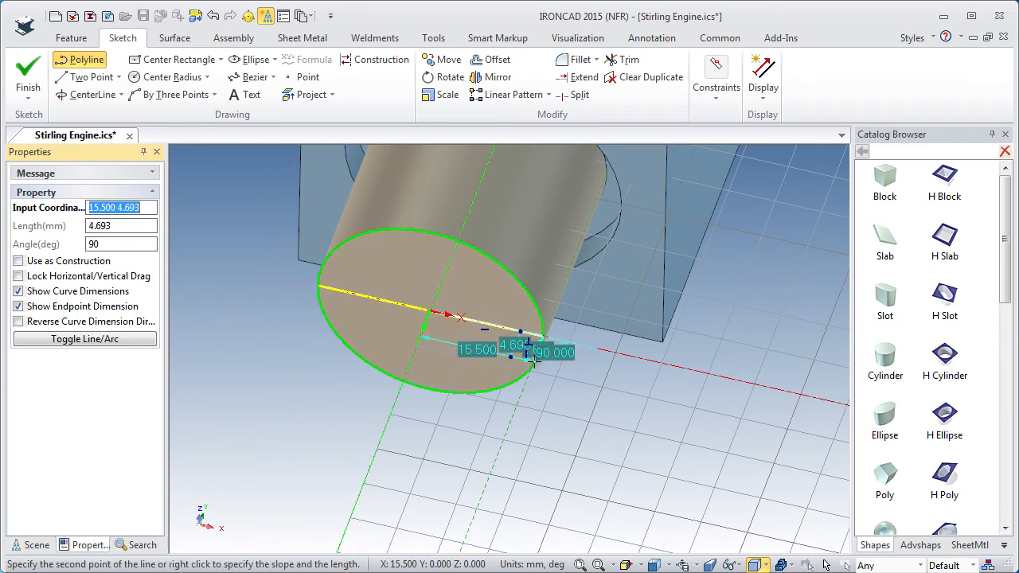
middle_drag(532, 363, 546, 220)
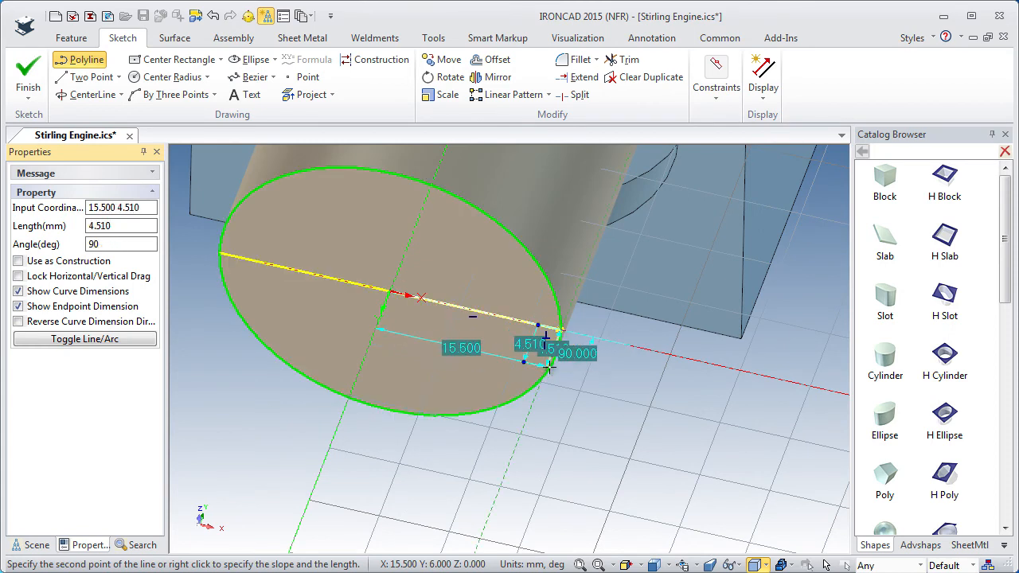
ctrl+middle_drag(550, 367, 549, 255)
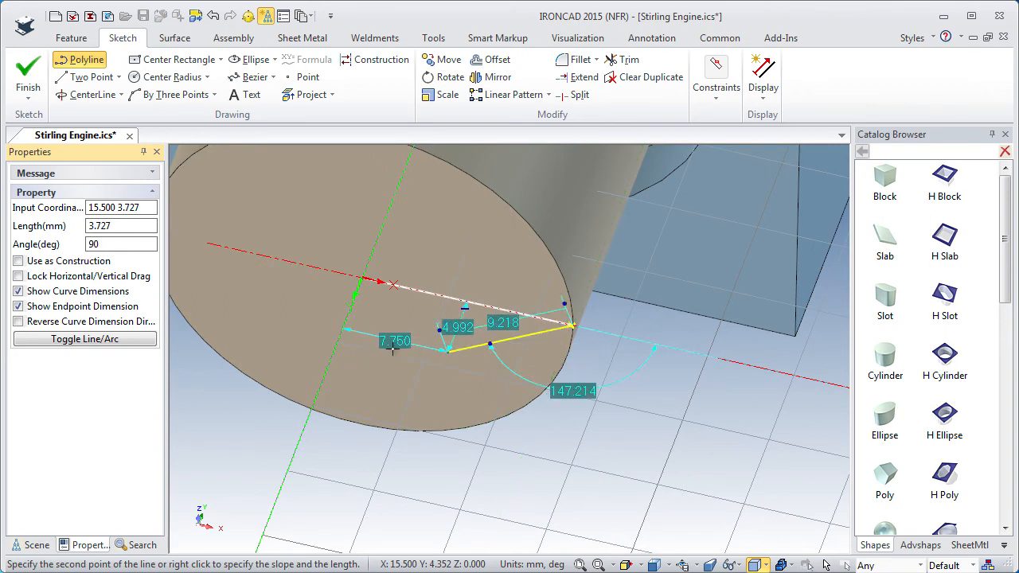
click(19, 291)
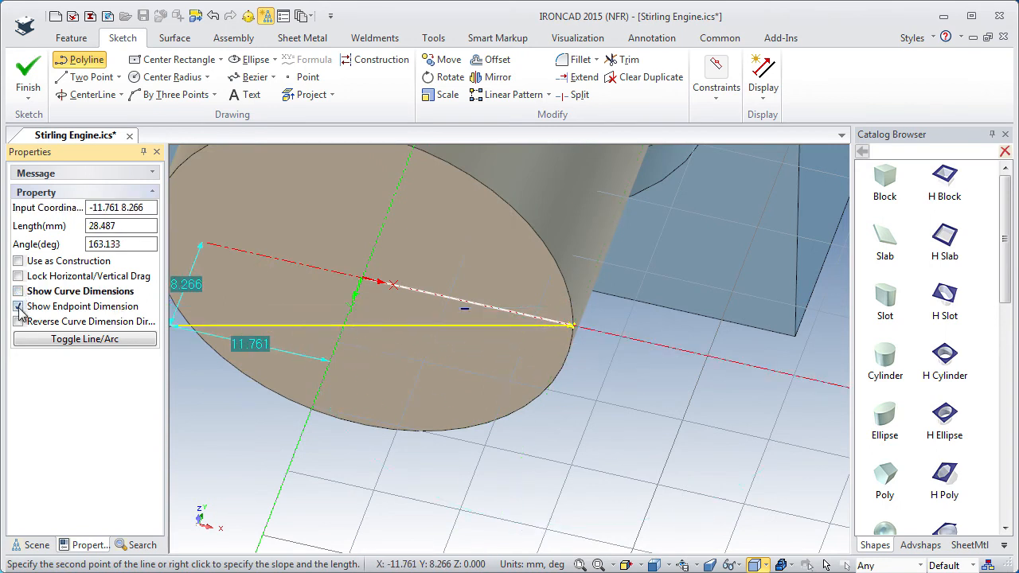
click(18, 307)
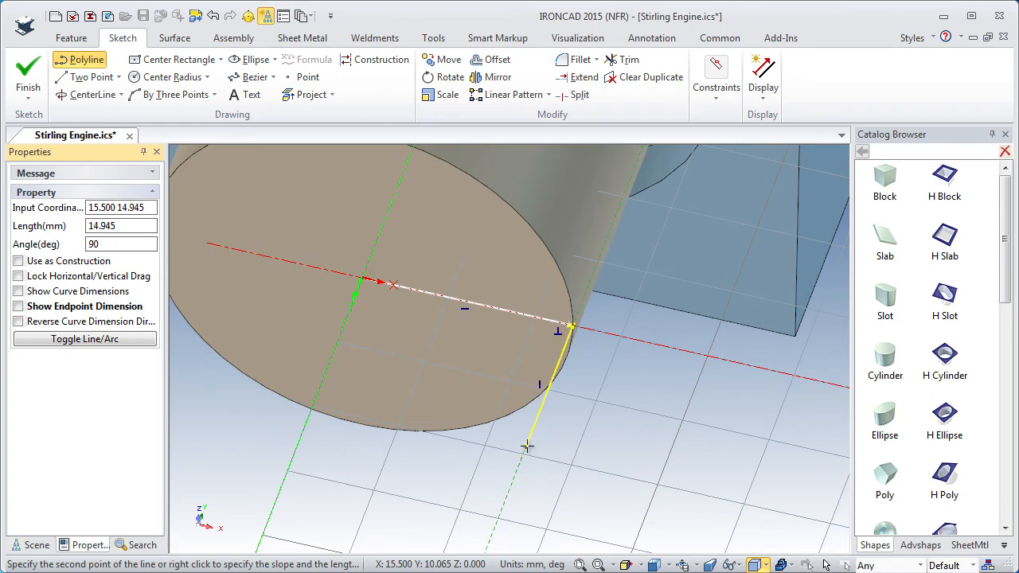
Draw the first polyline segments: 2 mm at a 90-degree slope and 8 mm at 180 degrees.
right_click(542, 405)
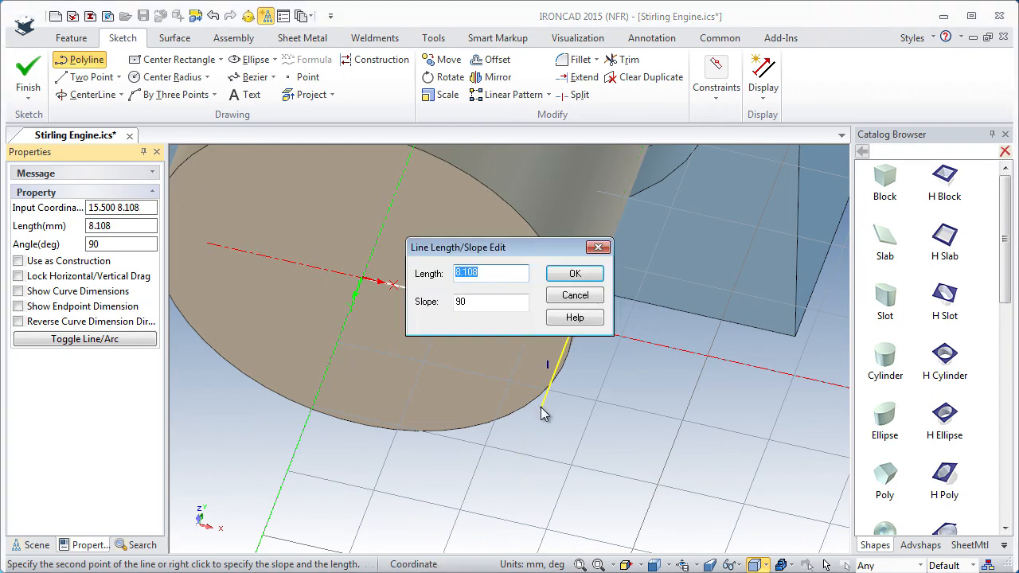
text(2)
key(Return)
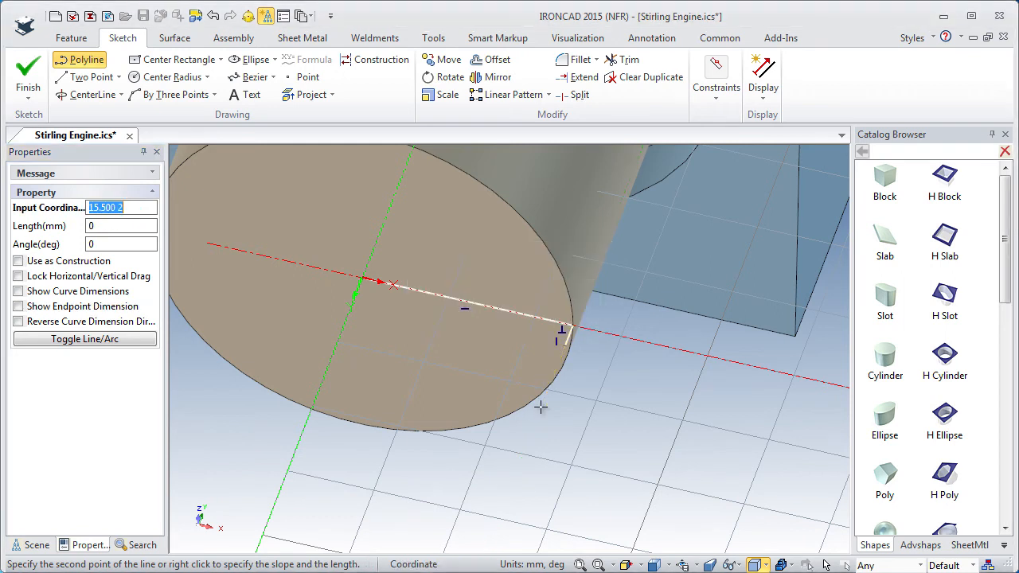
right_click(473, 324)
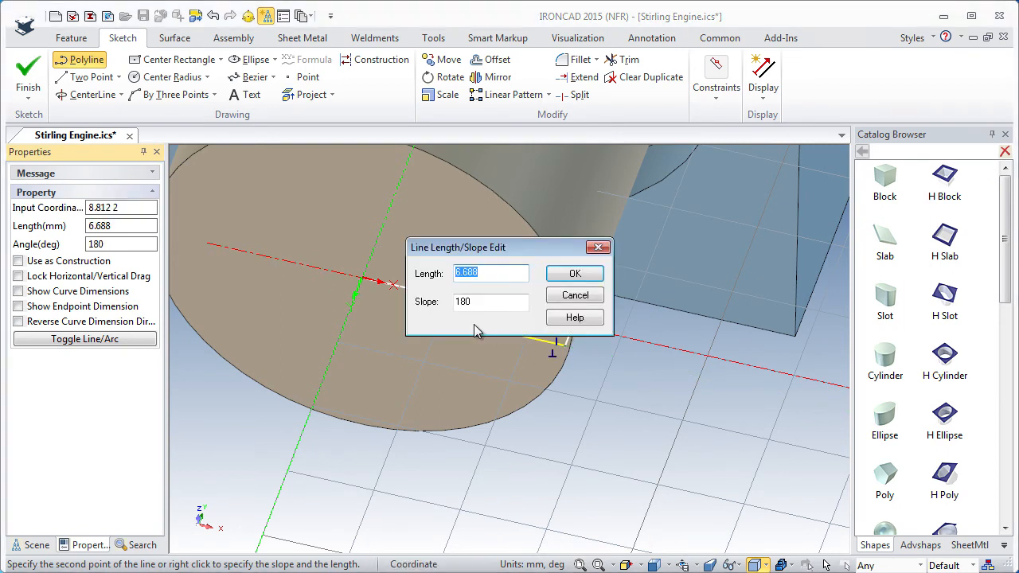
text(8)
key(Return)
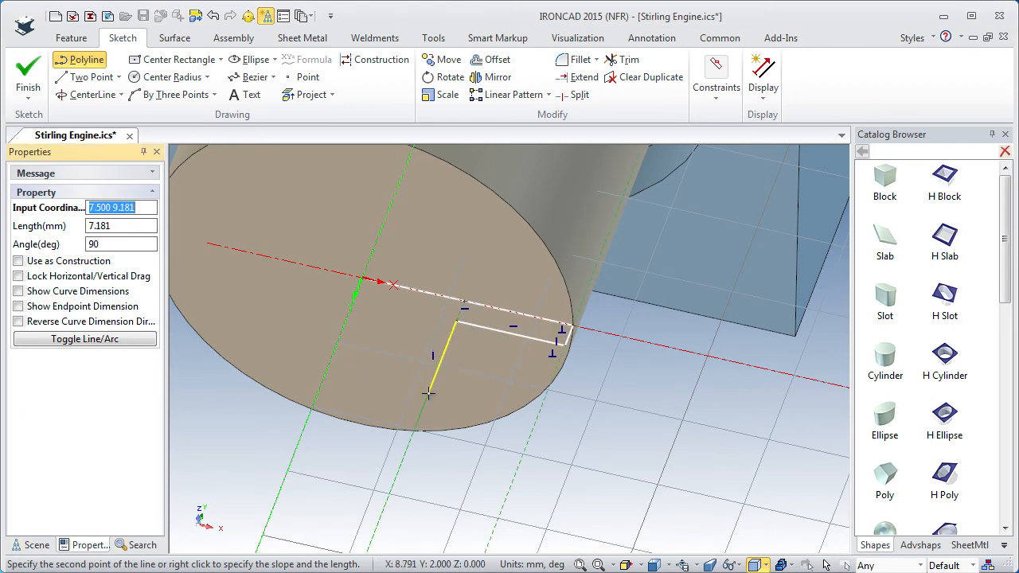
Continue the profile with a 9 mm segment at a 90-degree slope and a 5 mm segment at 0 degrees.
right_click(428, 393)
text(9.3)
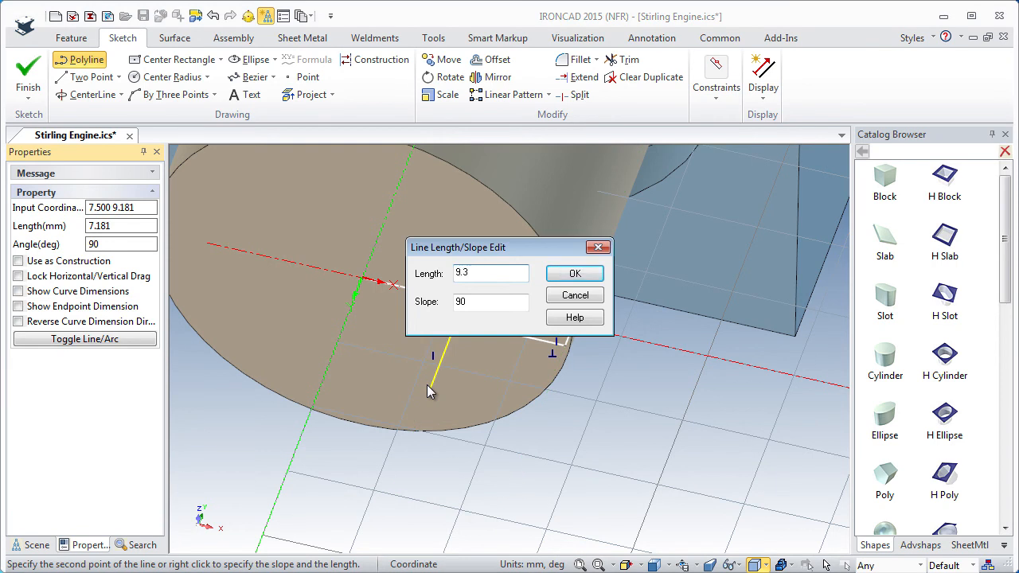
key(Return)
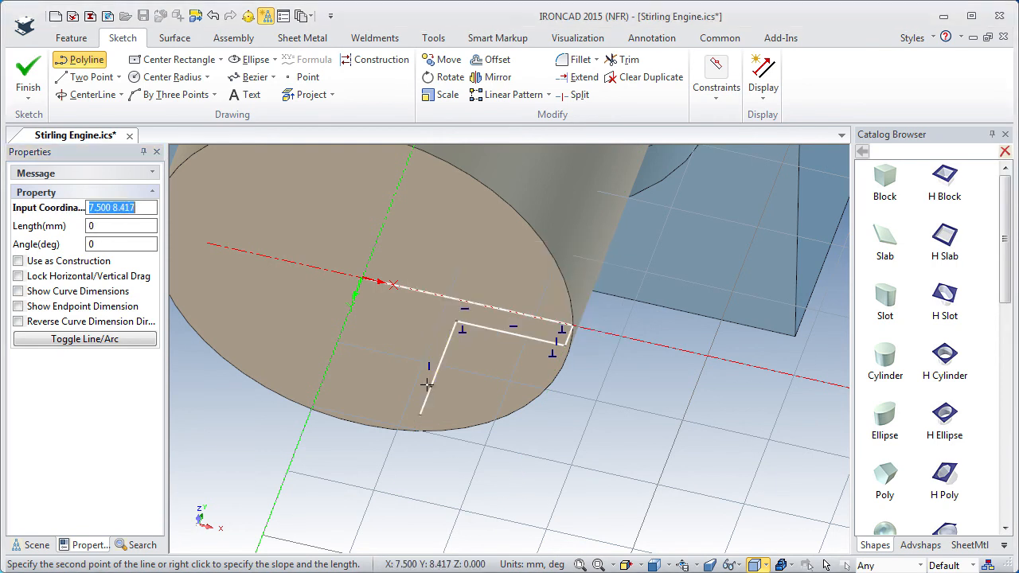
right_click(503, 433)
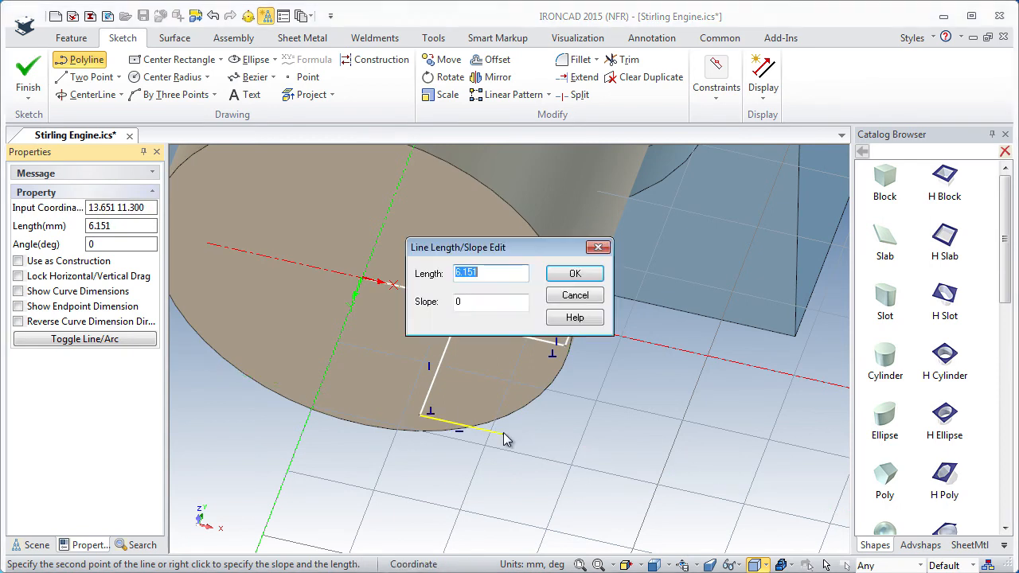
text(5)
key(Return)
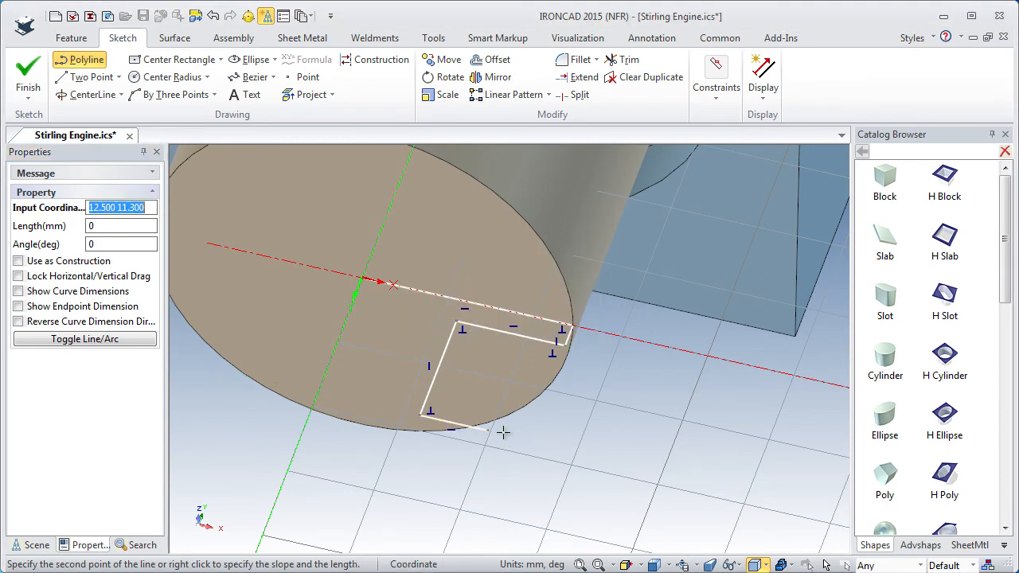
Add a final 4 mm segment at a 90-degree slope and finish the sketch to spin it into a solid.
right_click(466, 483)
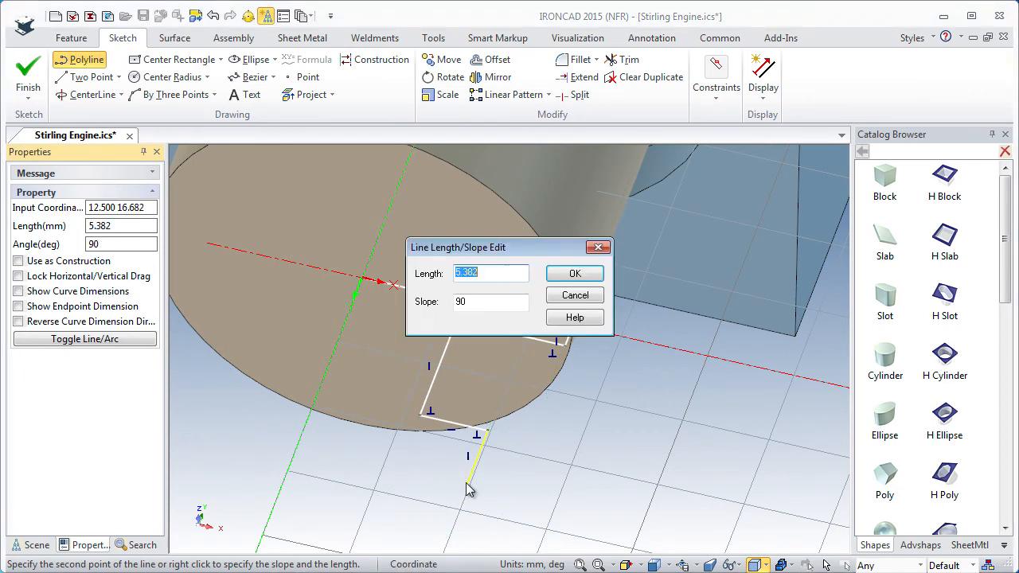
text(4)
key(Return)
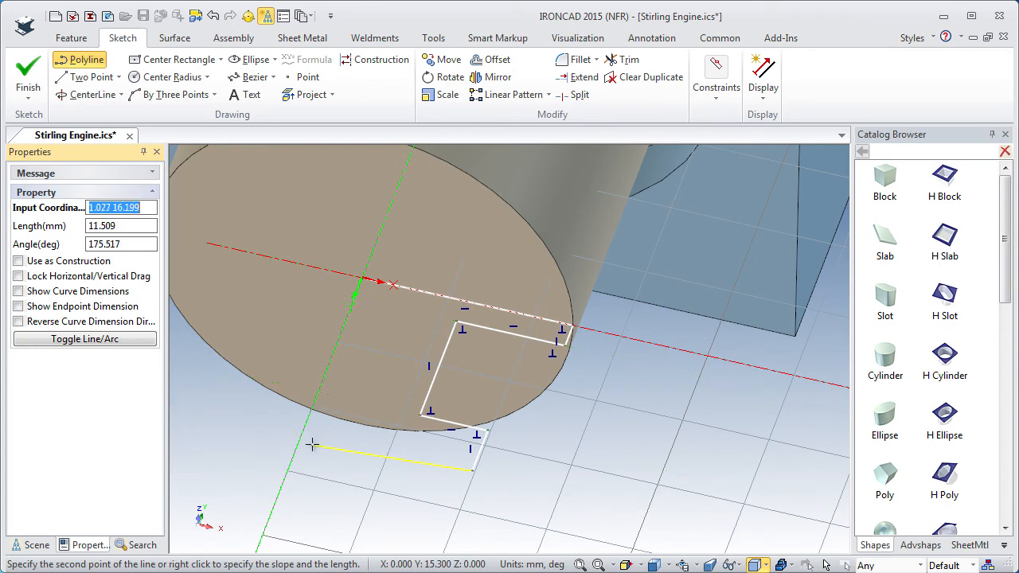
key(Escape)
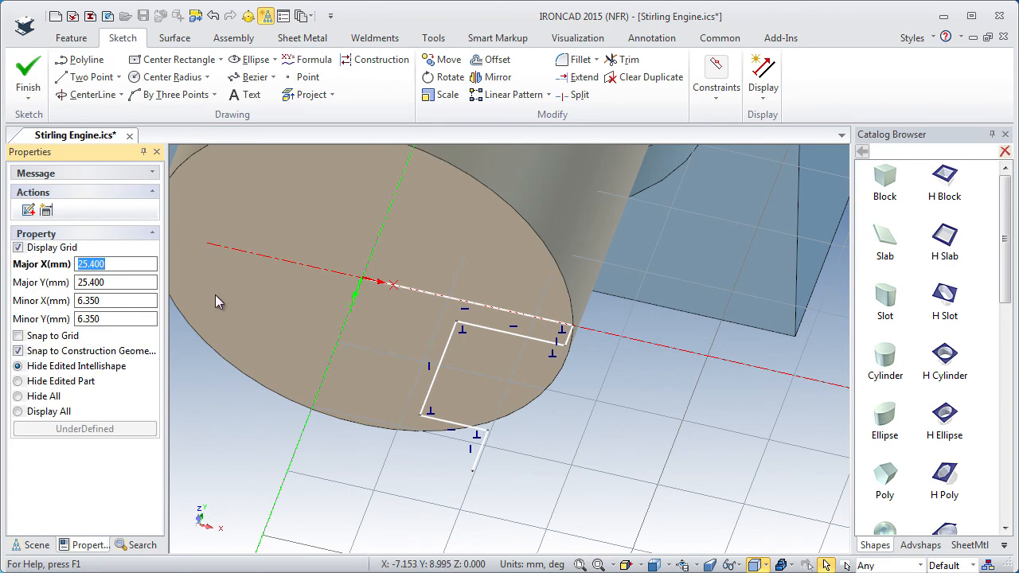
click(24, 72)
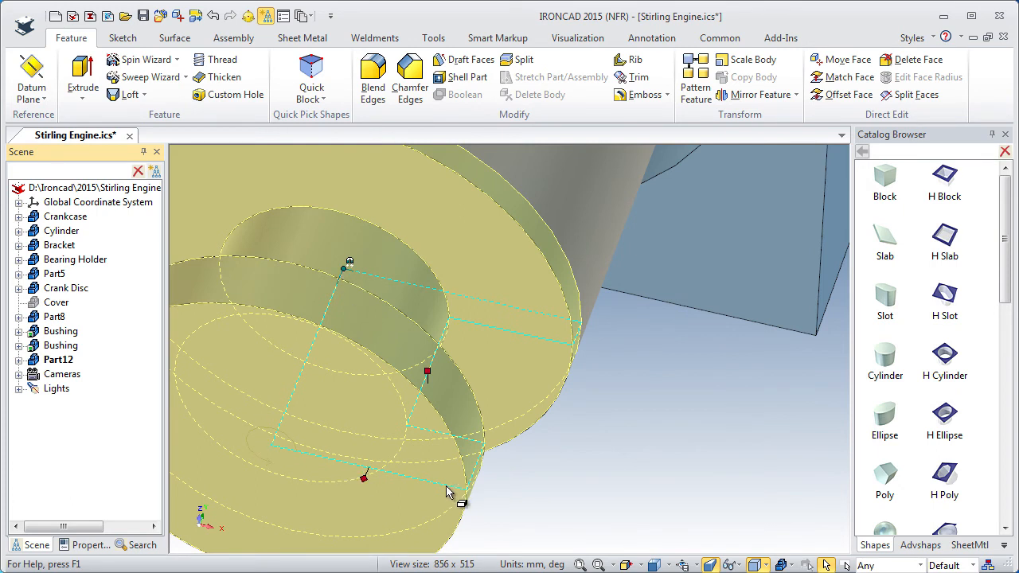
click(577, 448)
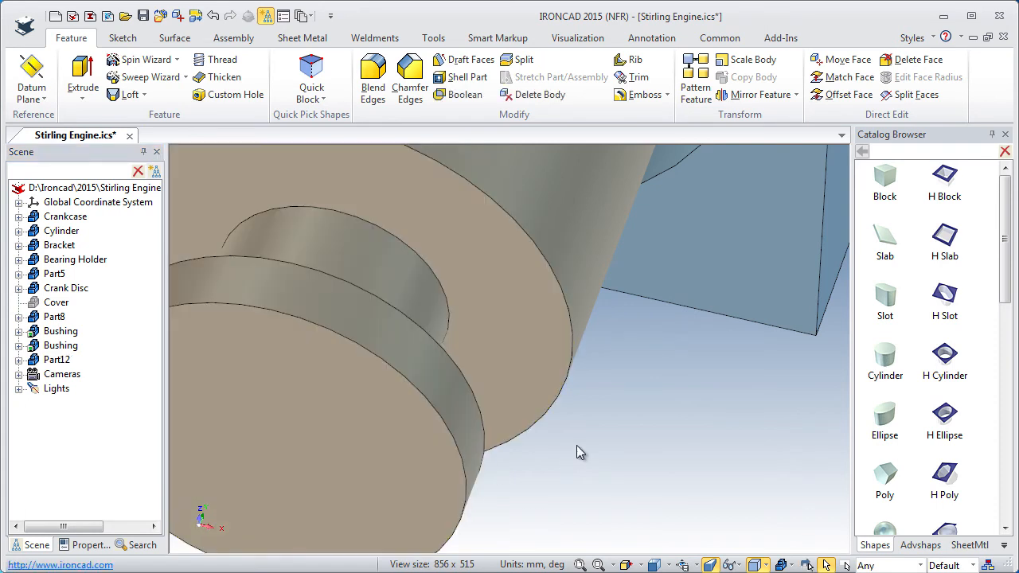
Blend the cylinder's outer front edge, both ends of the neck and the disc's rear edge with a constant 1 mm radius.
ctrl+middle_drag(440, 332, 340, 420)
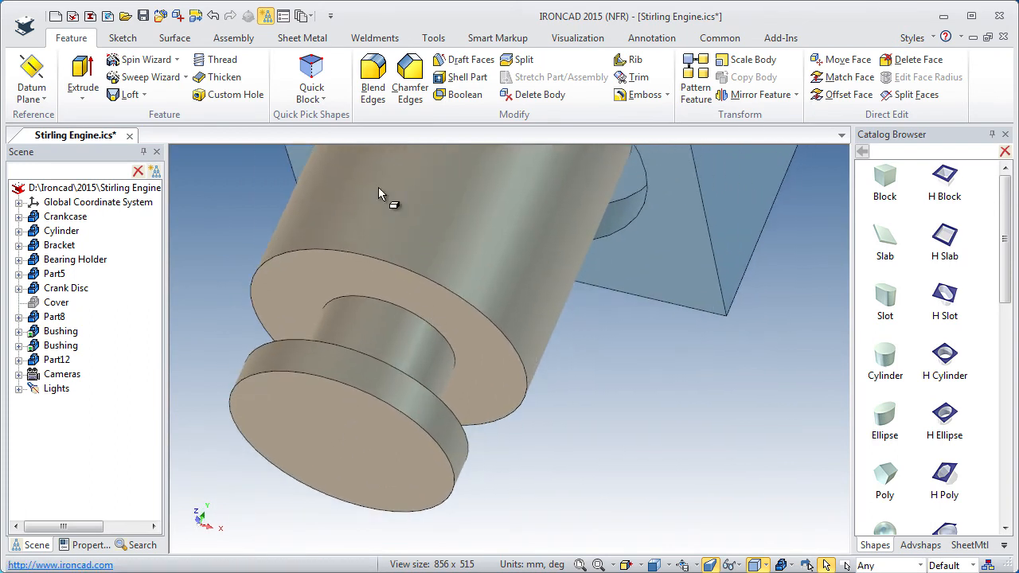
click(373, 74)
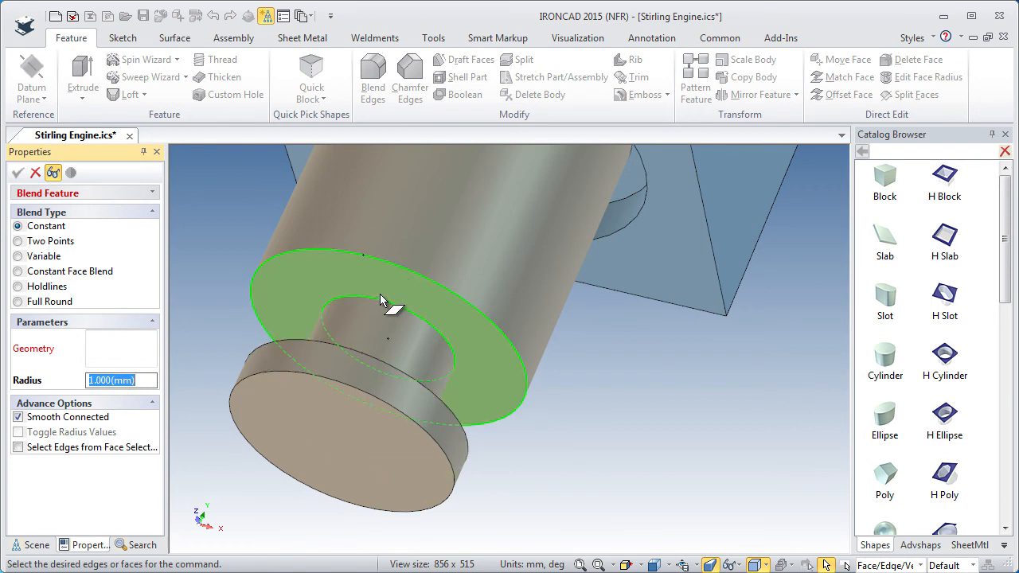
click(406, 270)
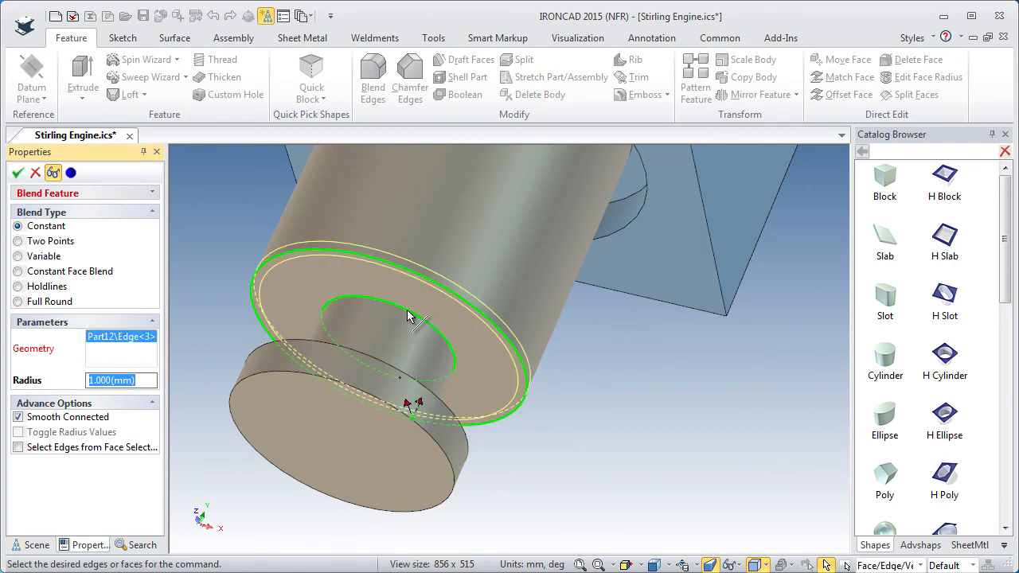
click(422, 317)
middle_drag(395, 341, 357, 412)
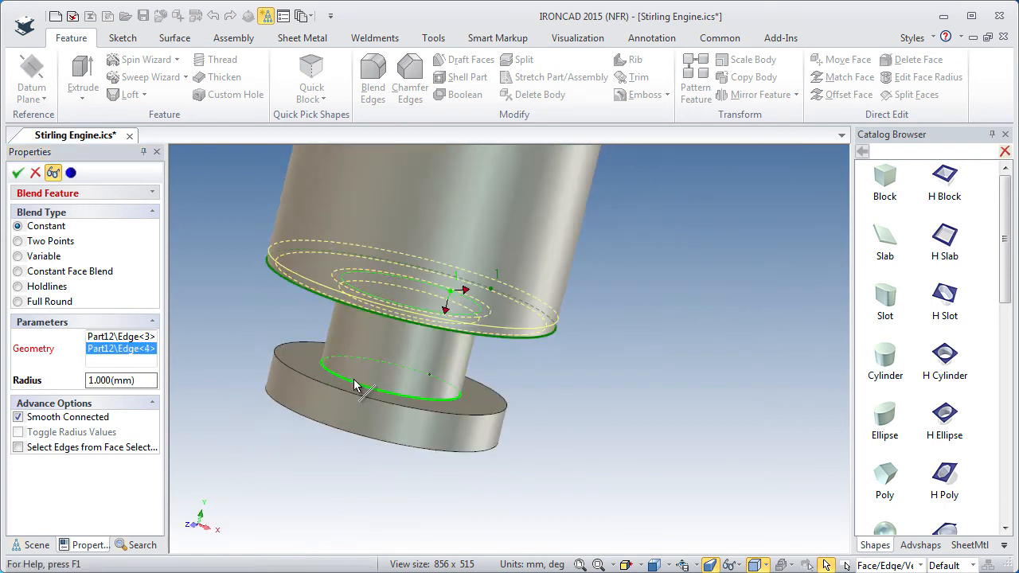
click(359, 382)
click(356, 401)
middle_drag(355, 400, 351, 277)
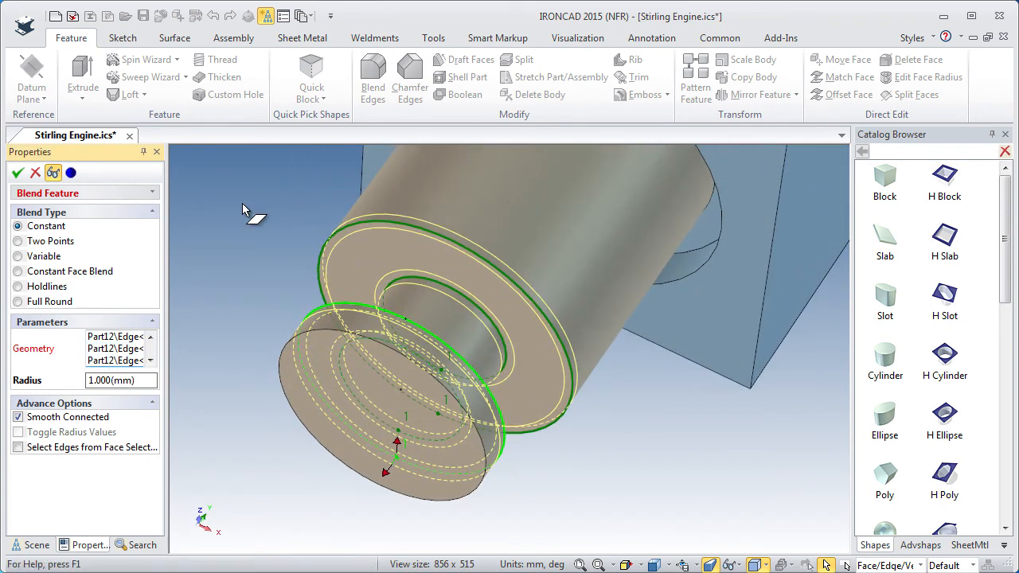
click(18, 173)
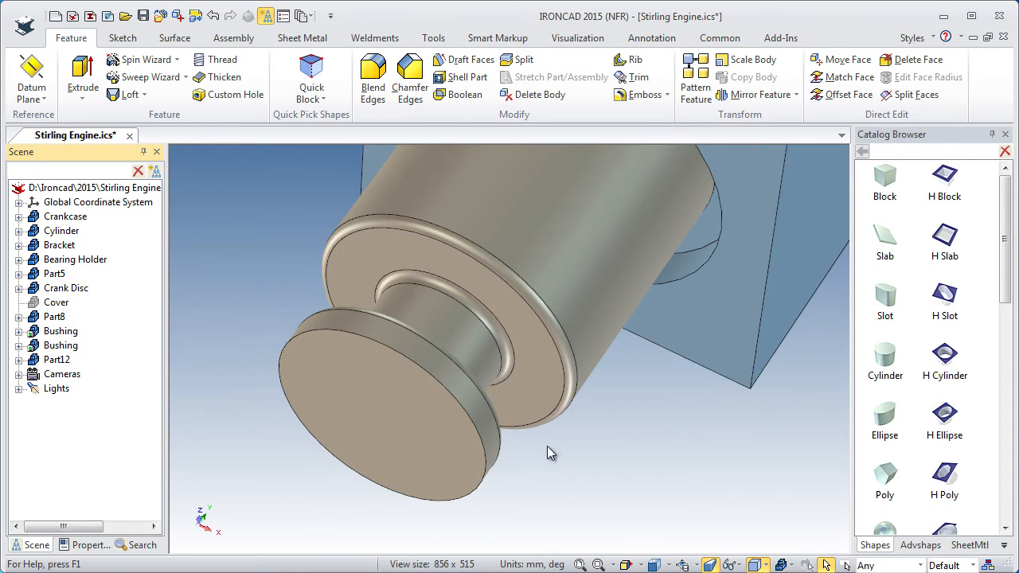
Section the crankcase with a Parallel to Face section tool placed on its large plain side face.
middle_drag(451, 345, 406, 444)
shift+middle_drag(480, 350, 355, 439)
ctrl+middle_drag(430, 392, 443, 489)
middle_drag(455, 454, 352, 422)
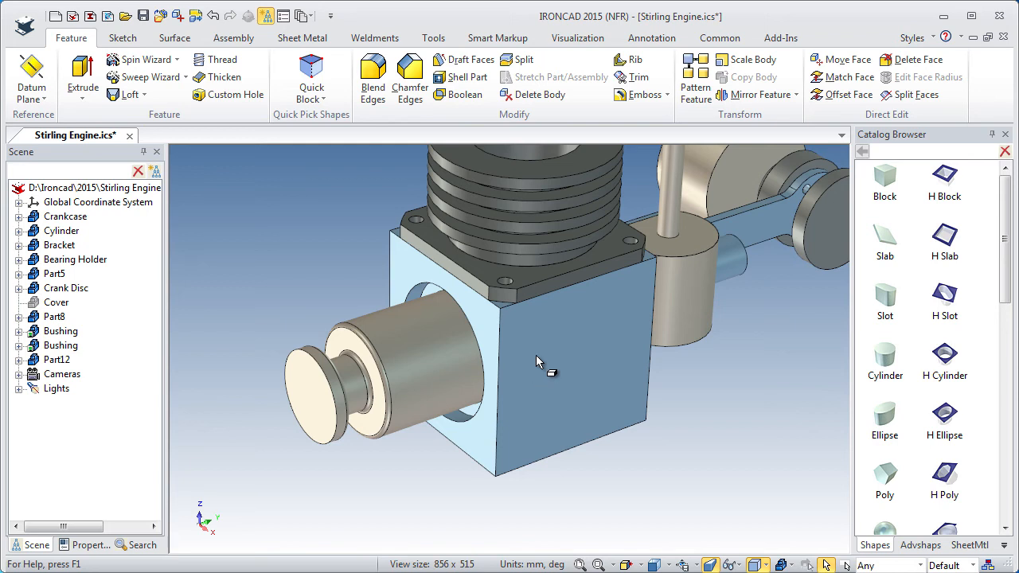
click(435, 41)
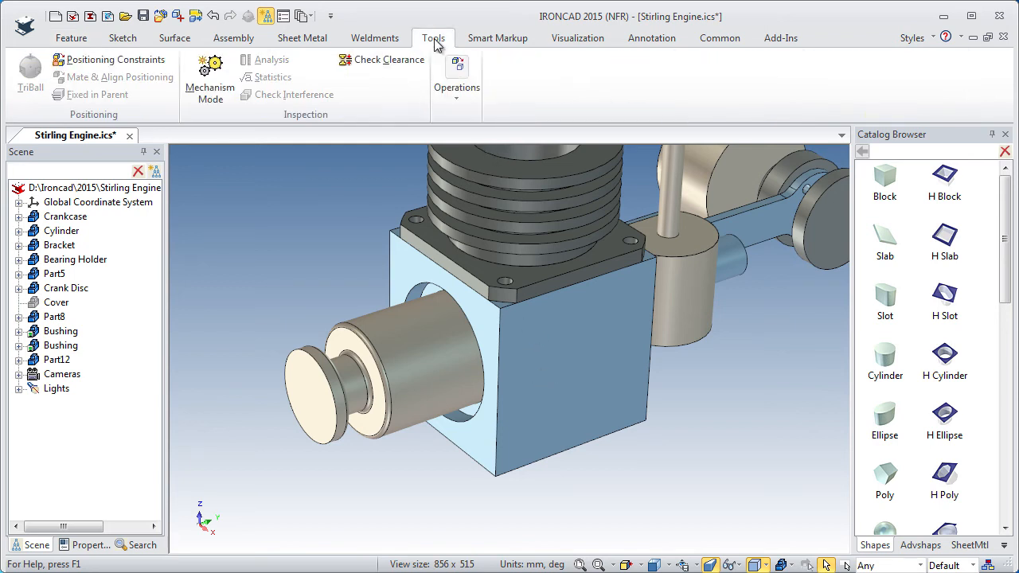
click(458, 91)
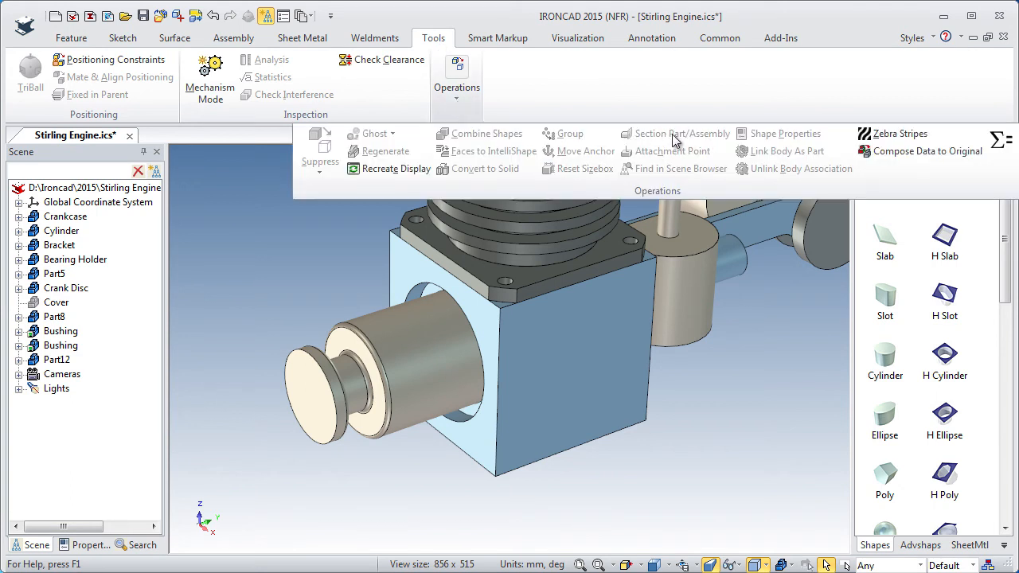
click(547, 375)
click(543, 378)
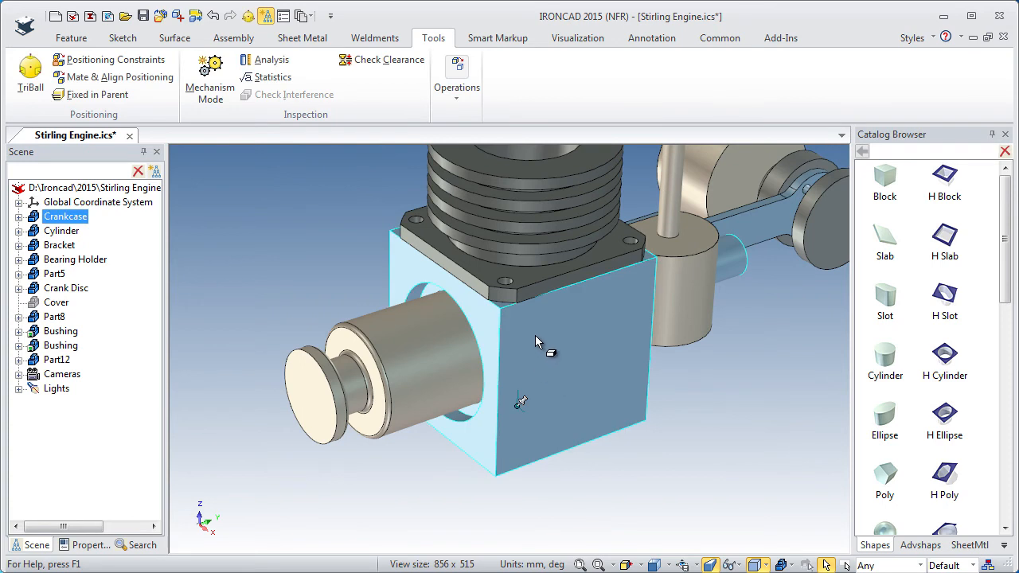
click(457, 89)
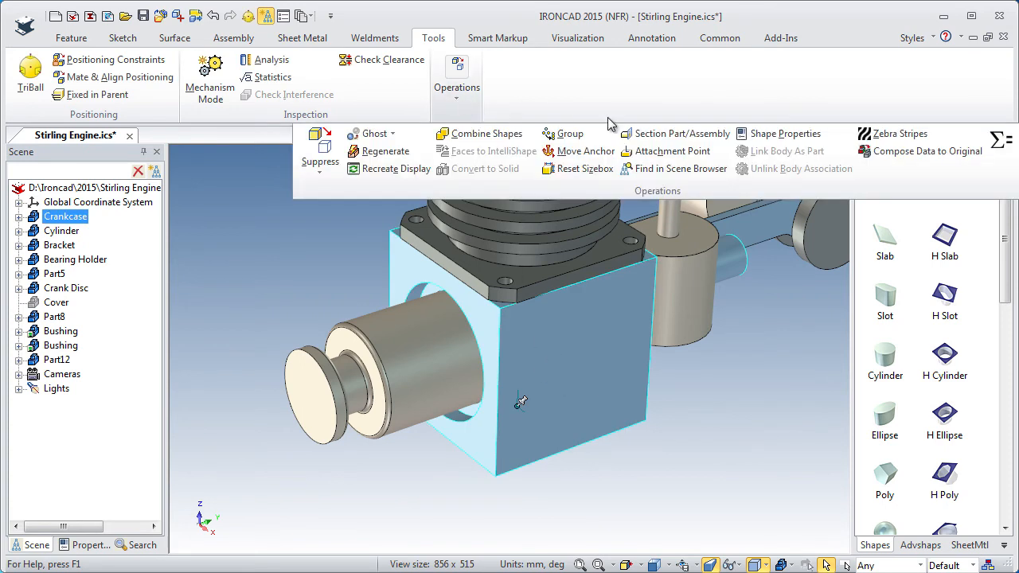
click(667, 136)
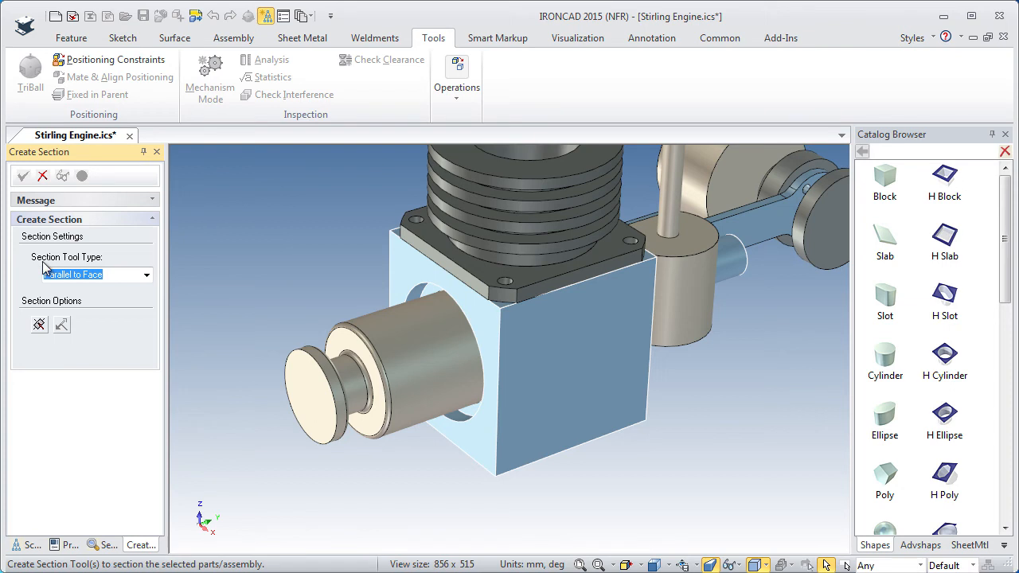
click(147, 276)
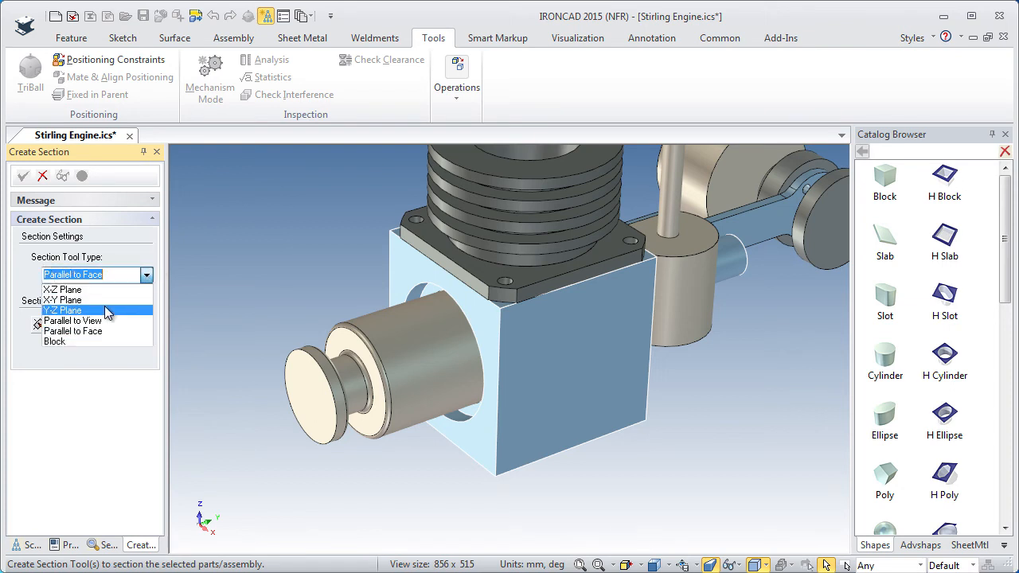
click(69, 331)
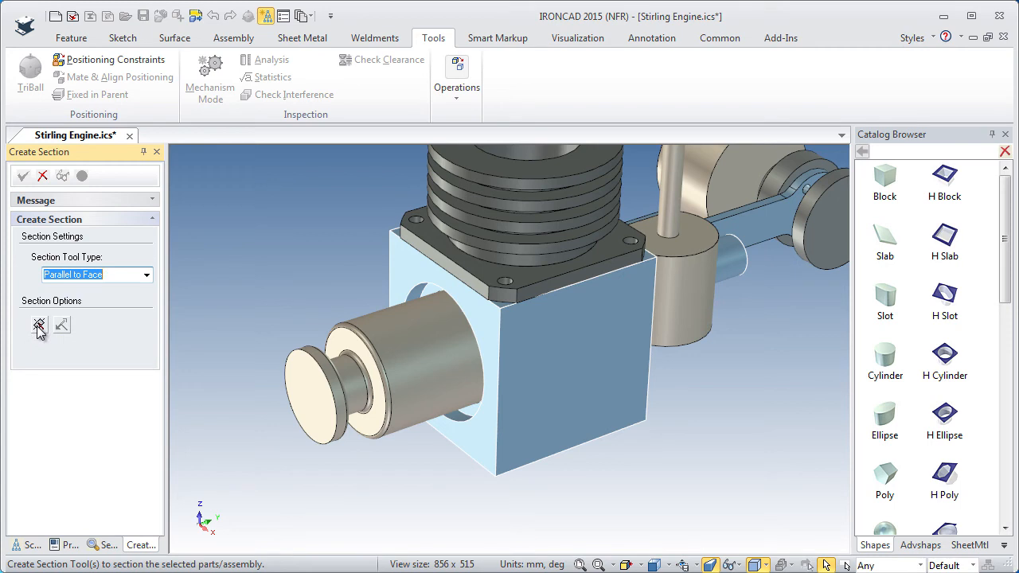
click(39, 328)
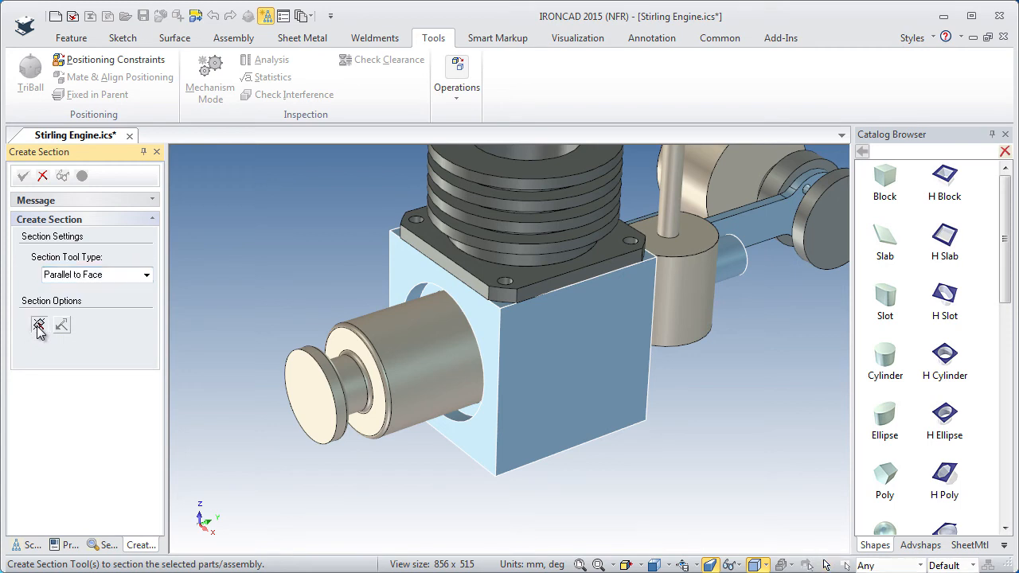
click(563, 365)
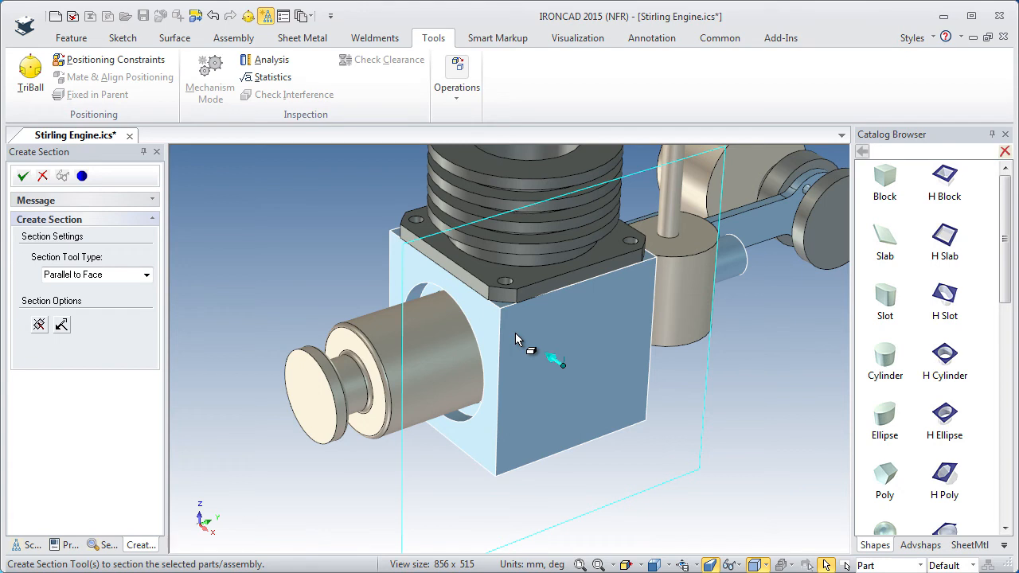
click(62, 326)
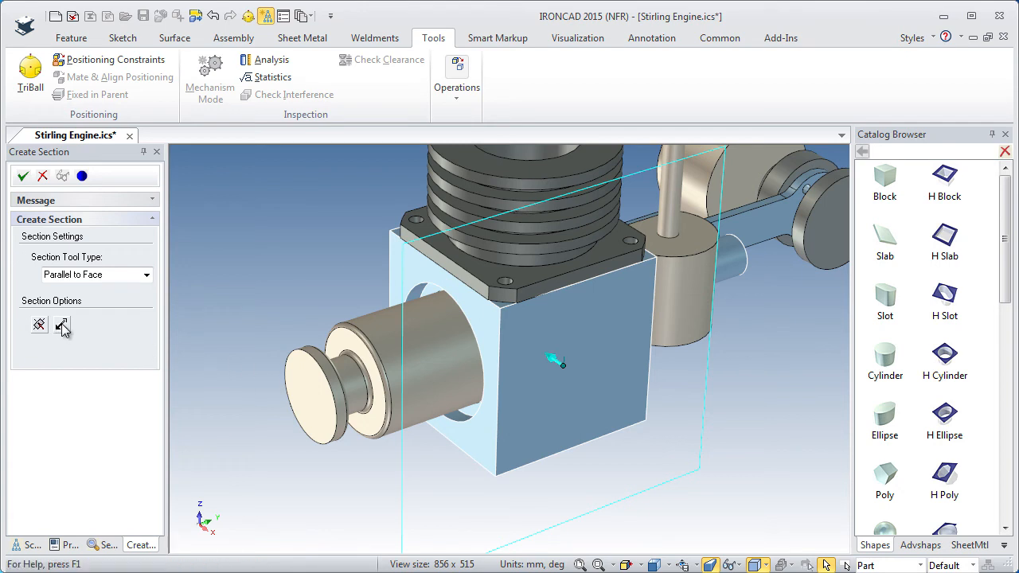
click(62, 326)
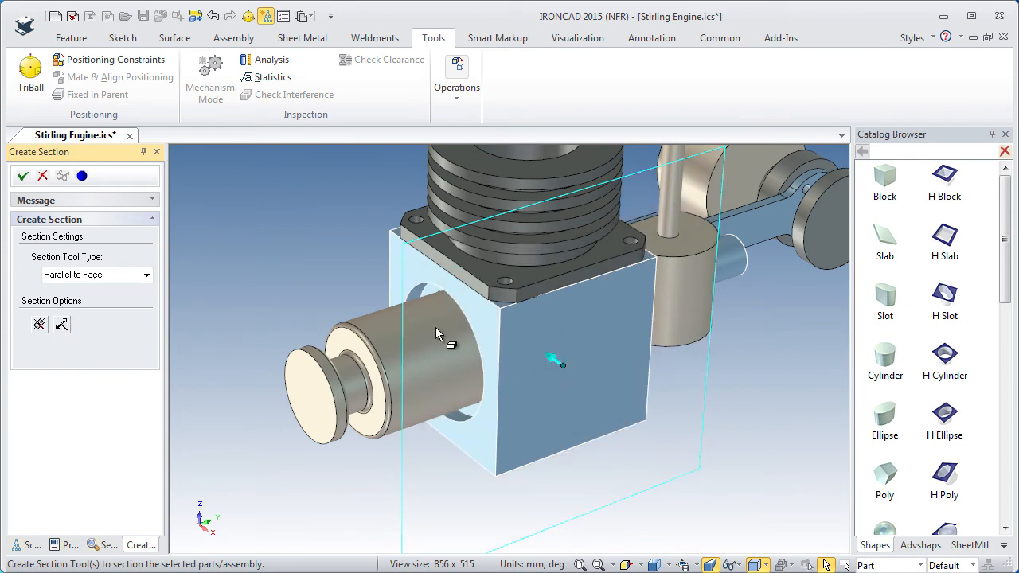
click(23, 176)
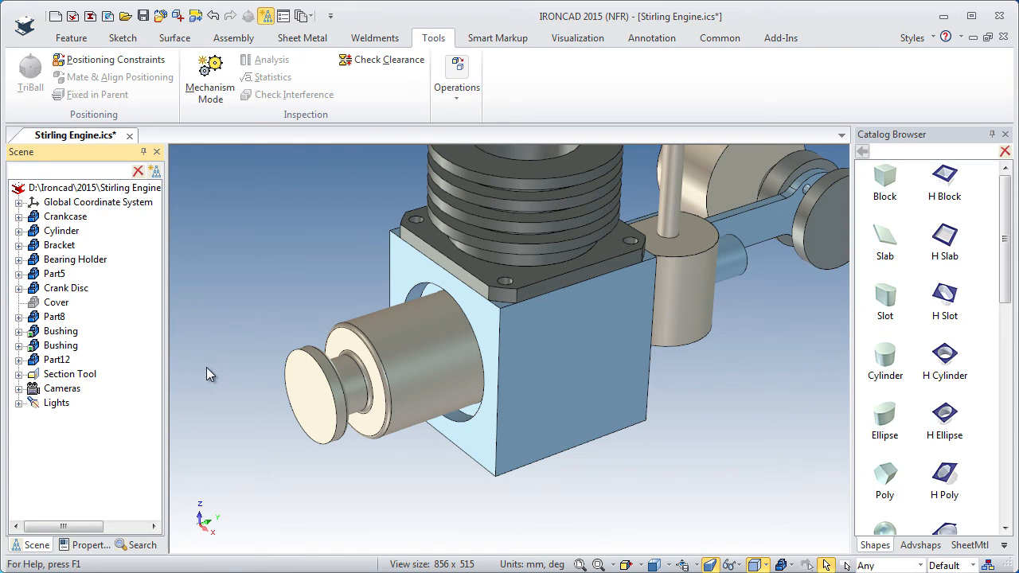
Move the section tool inward with the TriBall to the center point of the crankcase's round bore opening.
click(54, 379)
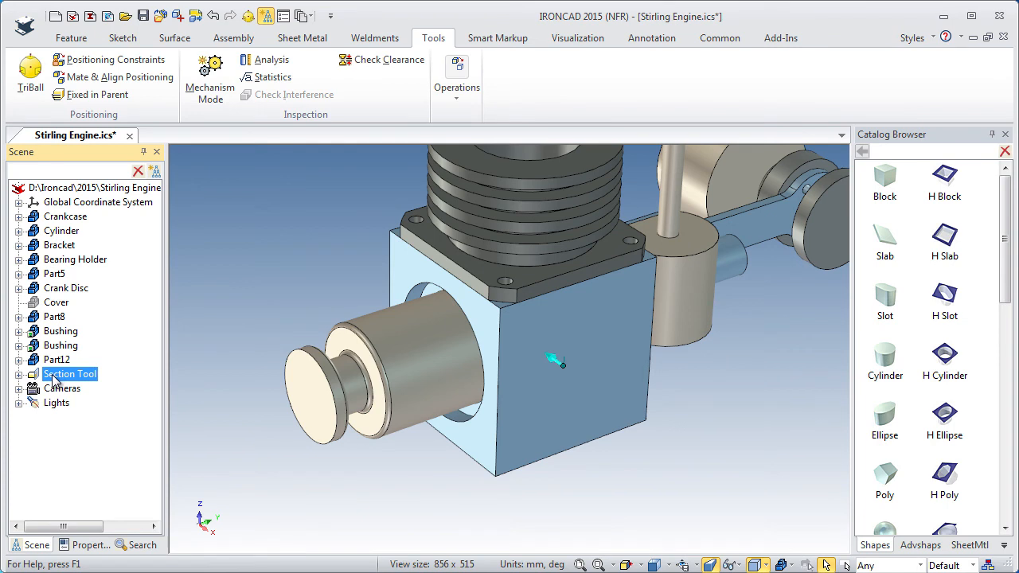
key(F10)
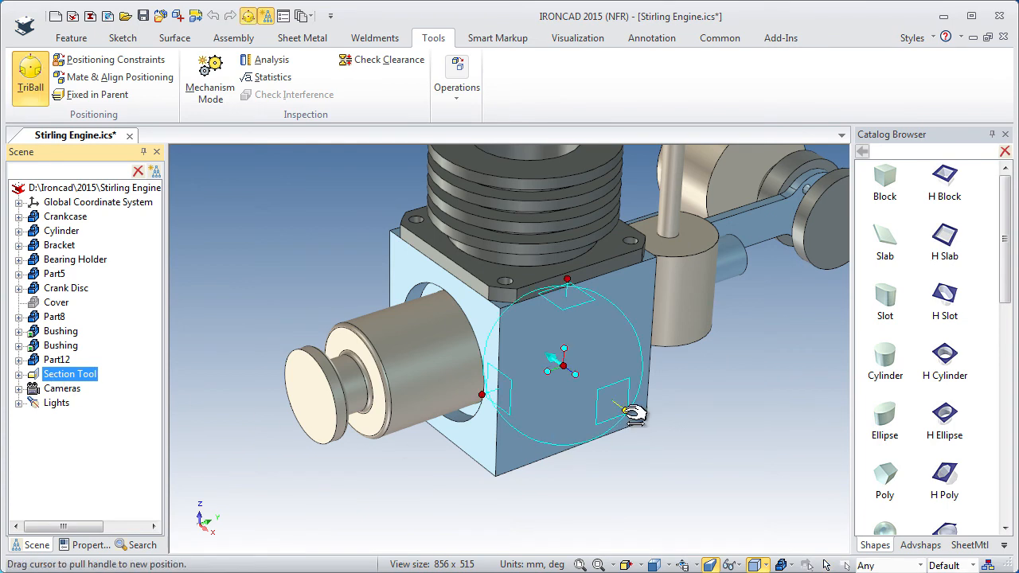
drag(636, 415, 625, 414)
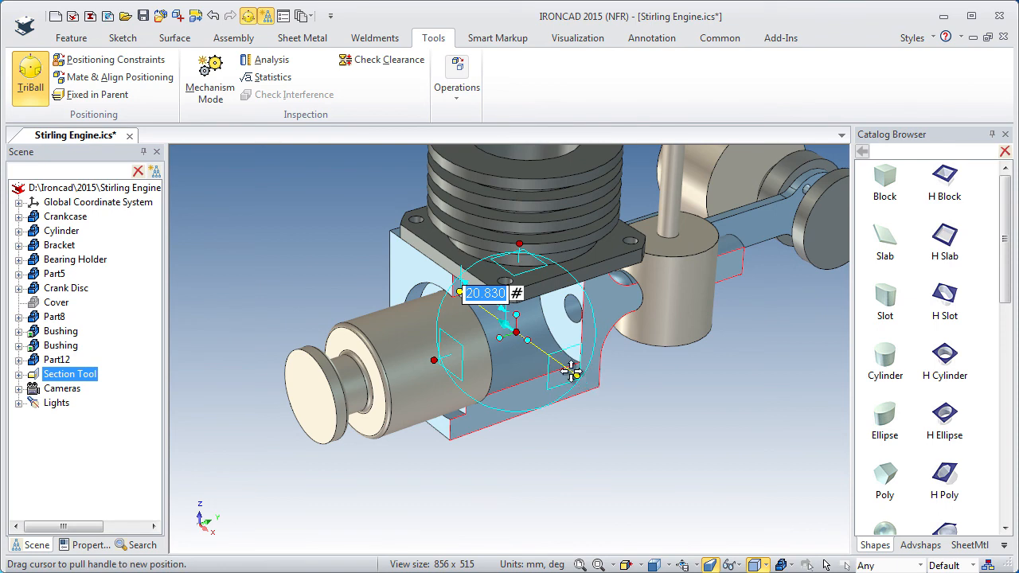
right_click(526, 334)
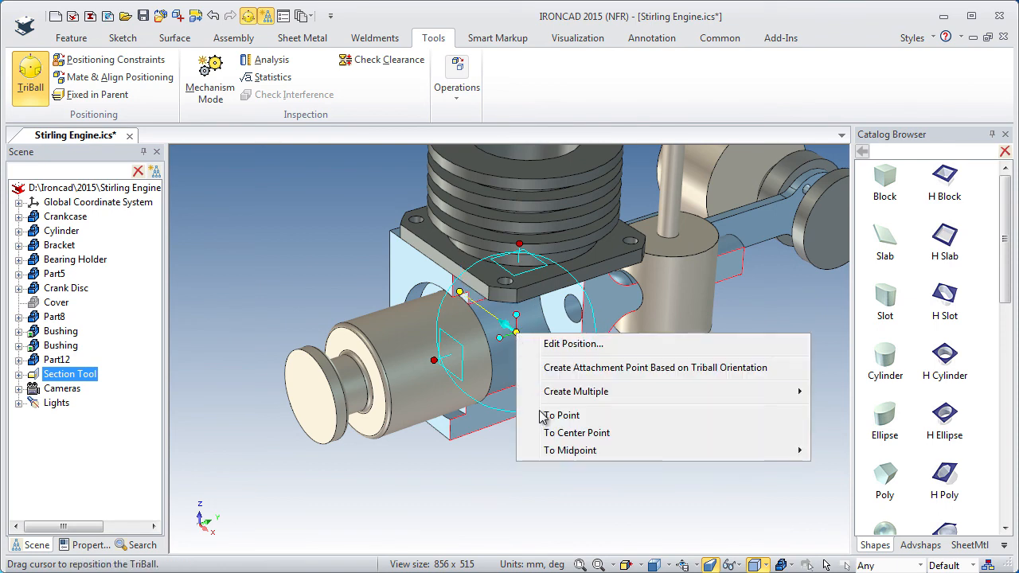
click(557, 429)
click(439, 296)
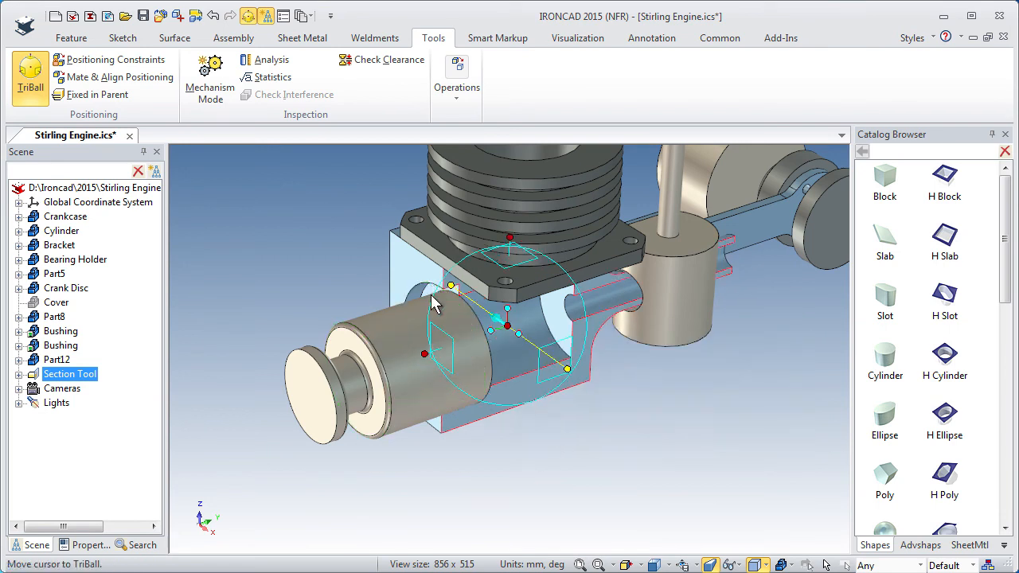
click(562, 423)
Add a thin cylinder centered on the new part's rear face and extend it into the small hole in the crankcase's inner wall.
mouse_move(498, 447)
middle_down()
mouse_move(382, 417)
mouse_move(466, 375)
mouse_move(504, 416)
mouse_move(483, 435)
middle_up()
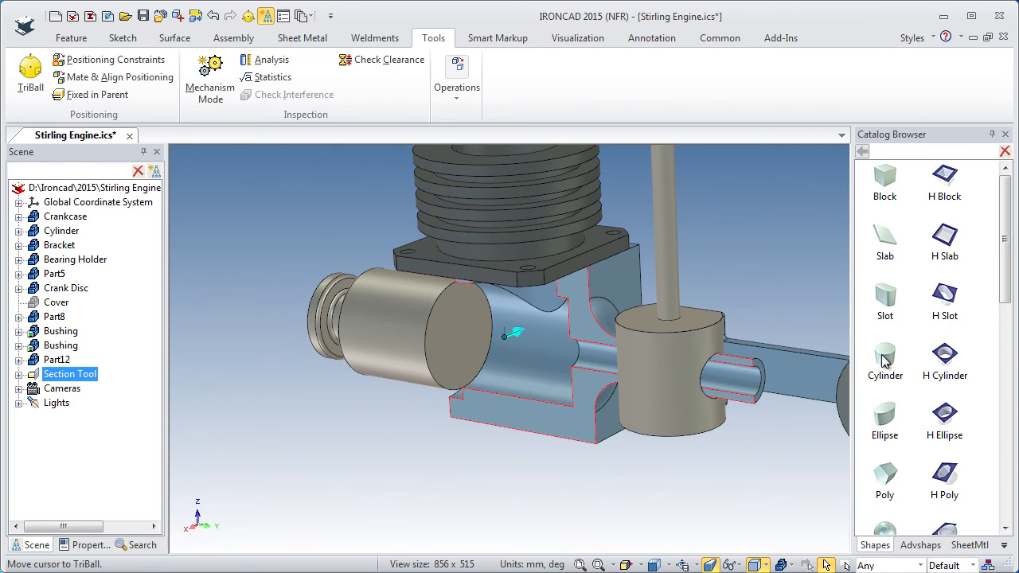
click(476, 346)
drag(477, 368, 539, 340)
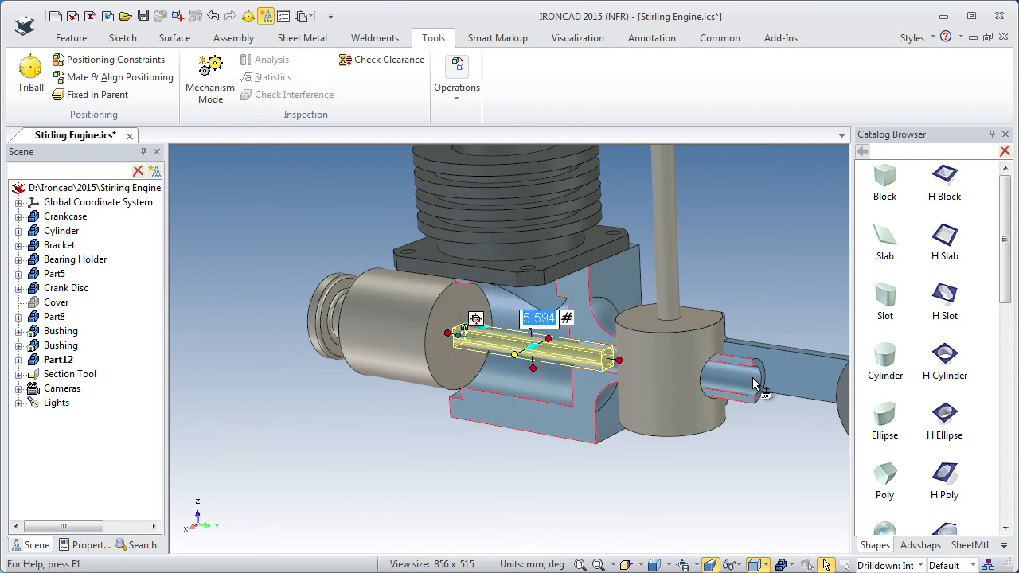
Set the thin rod's diameter to 5 mm.
scroll(515, 388, up, 3)
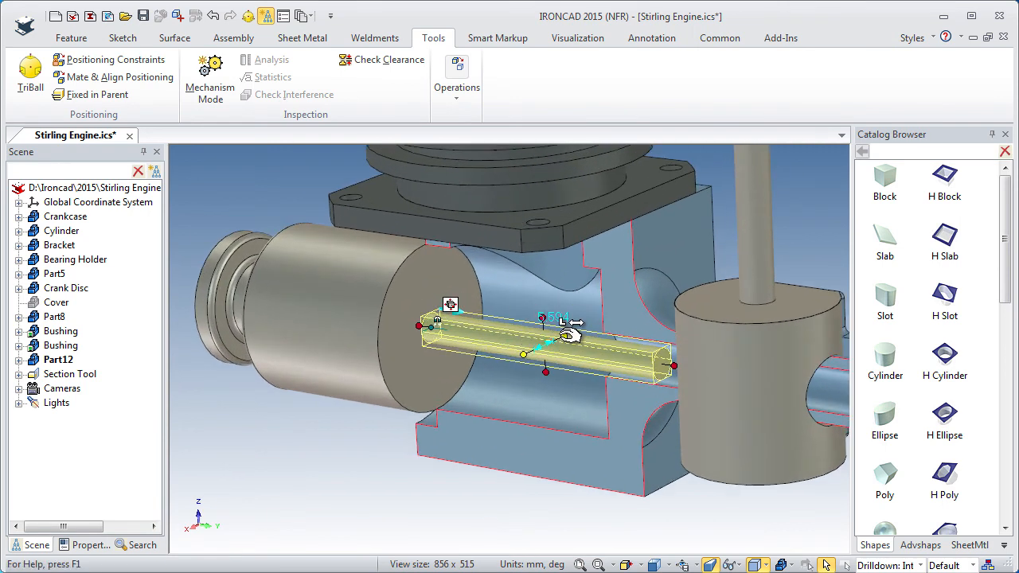
click(529, 353)
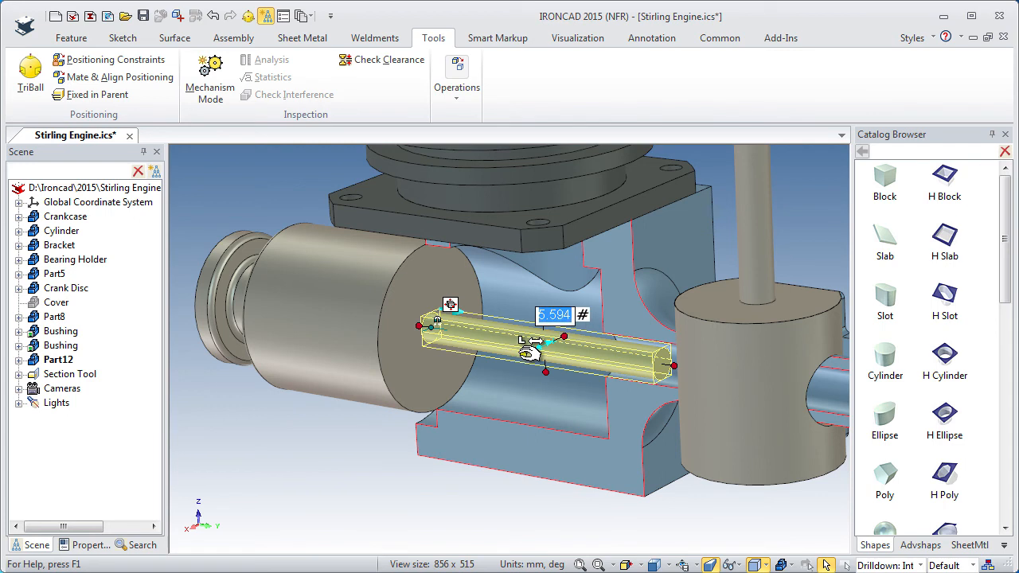
text(5)
key(Return)
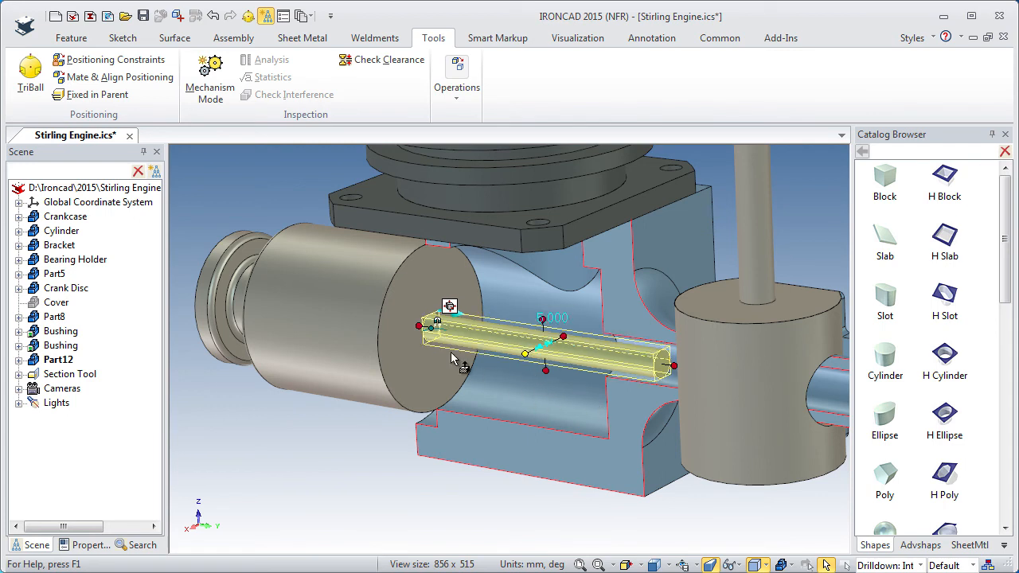
click(347, 429)
Blend the edge where the rod meets the cylinder's rear face with a constant 1 mm radius.
ctrl+middle_drag(416, 358, 406, 155)
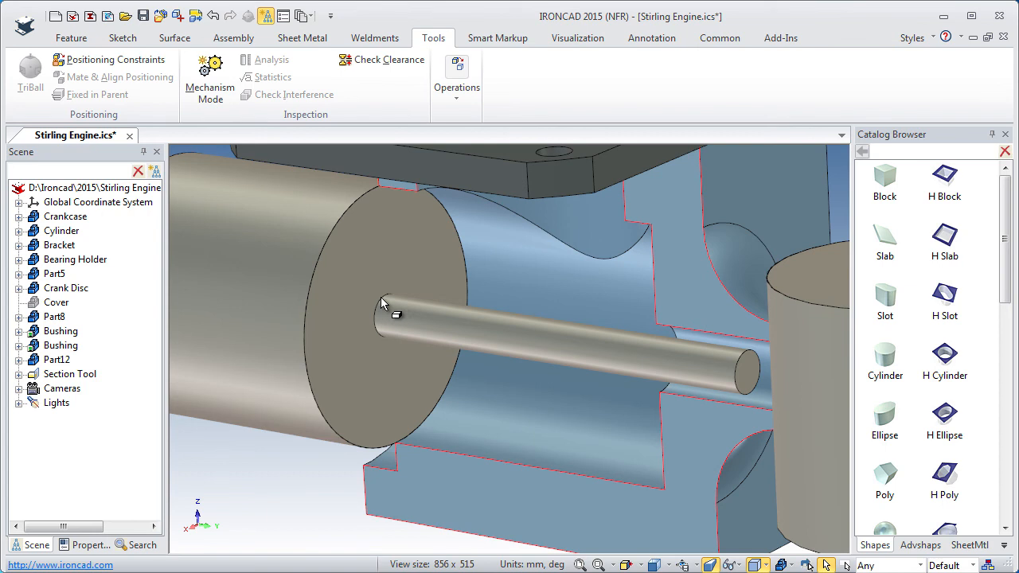
click(73, 44)
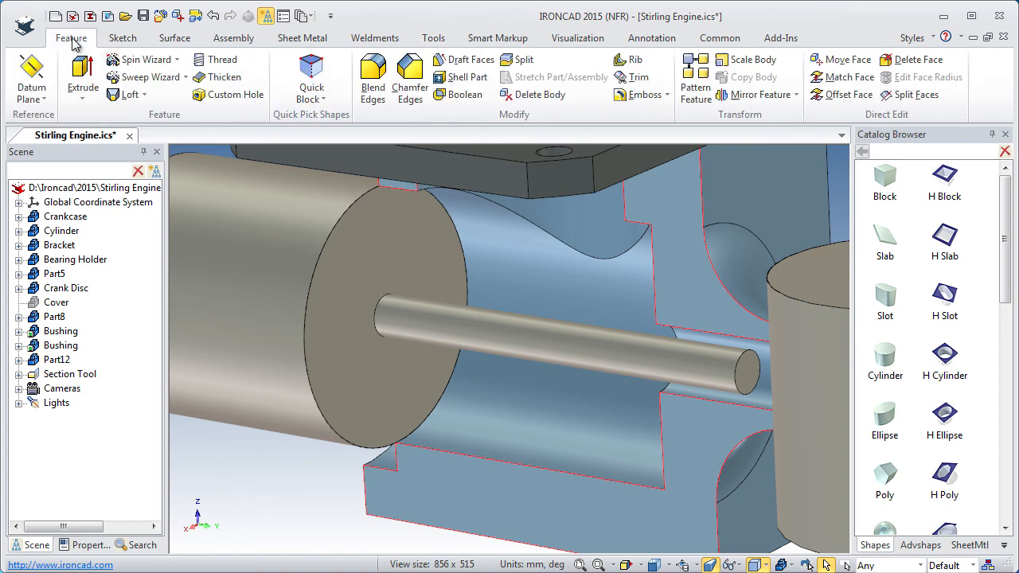
click(373, 80)
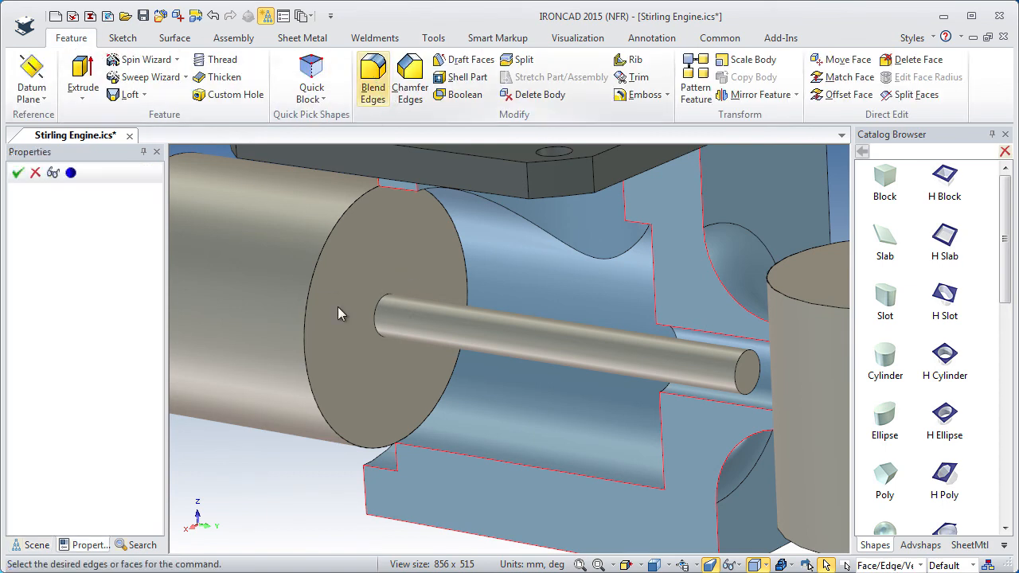
click(387, 317)
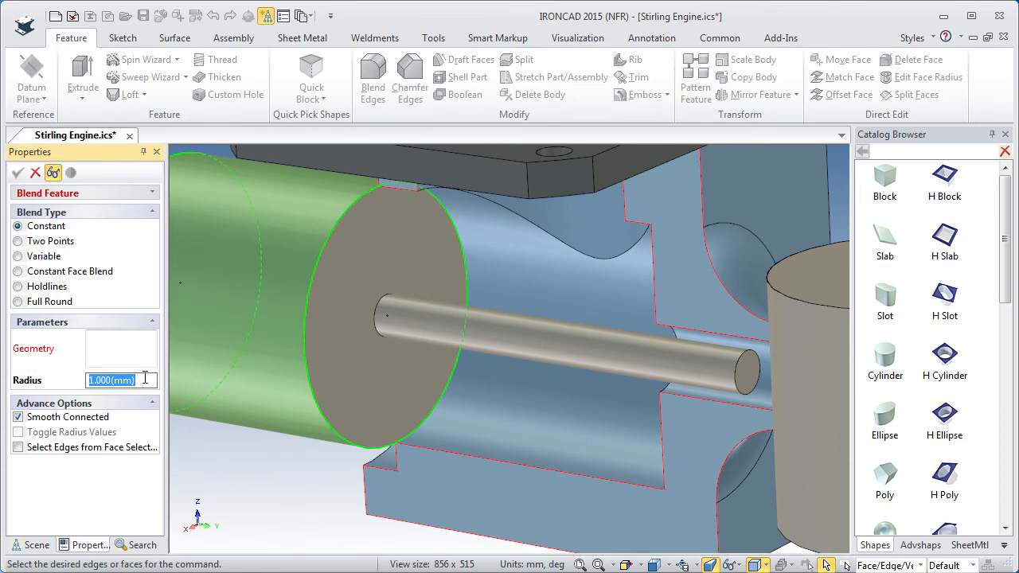
click(383, 304)
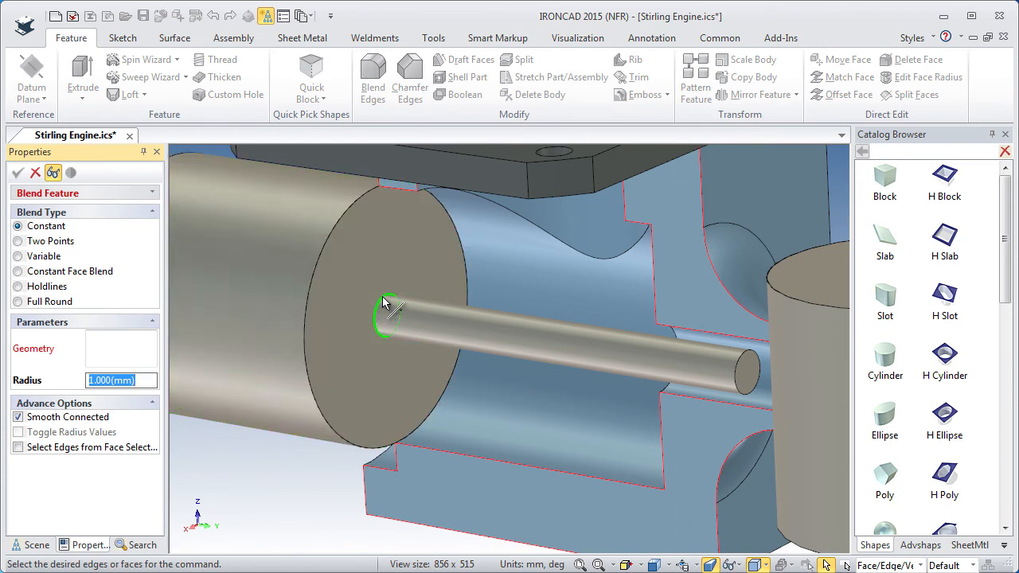
click(383, 303)
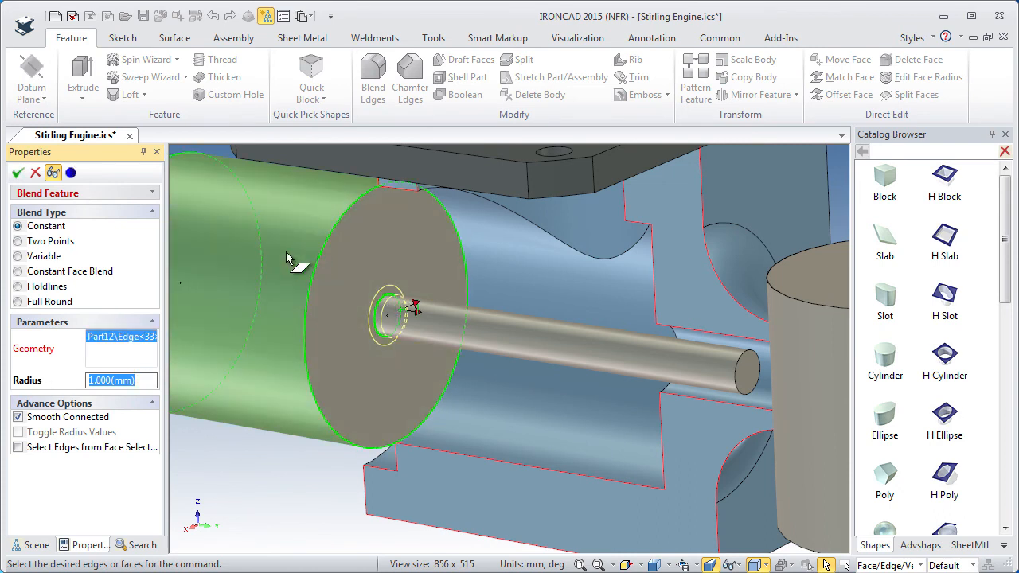
click(17, 174)
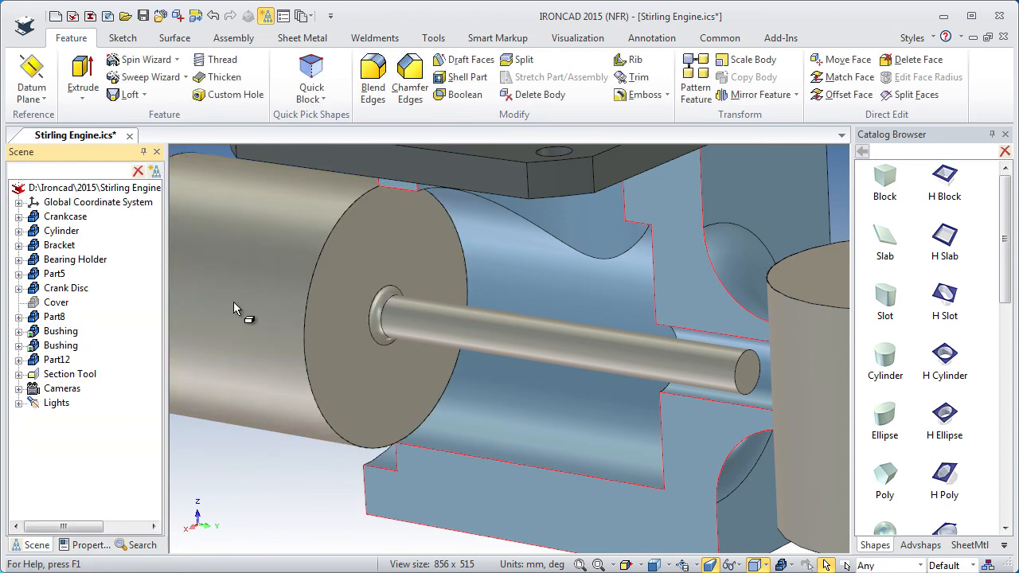
ctrl+middle_drag(399, 329, 400, 521)
middle_drag(350, 443, 457, 454)
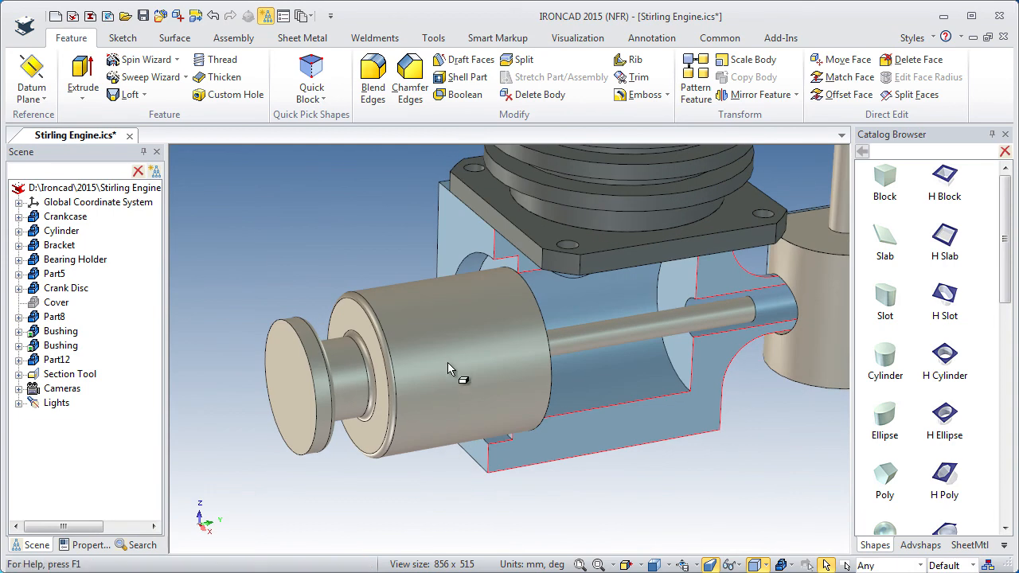
click(478, 405)
key(F10)
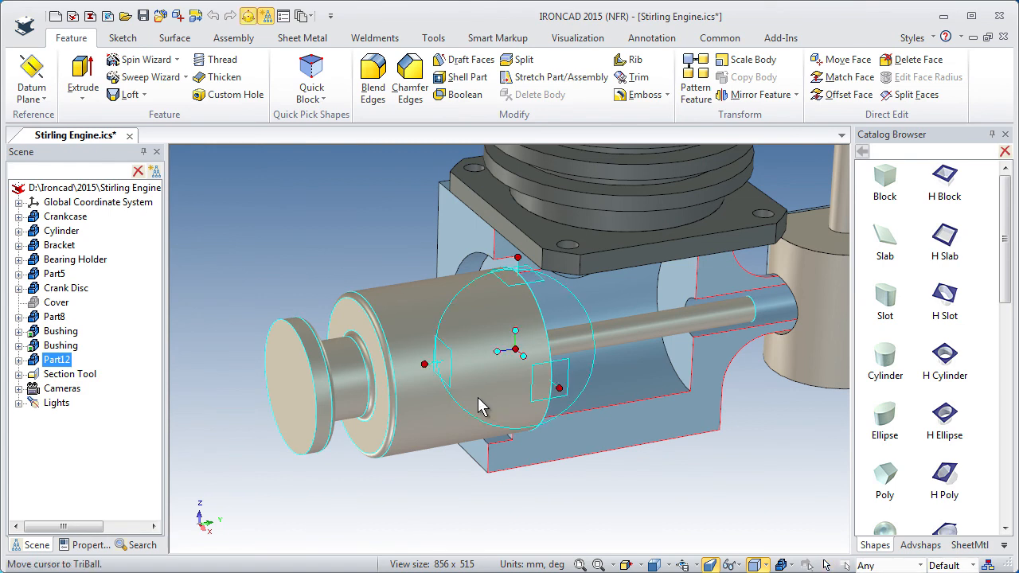
ctrl+middle_drag(471, 422, 481, 317)
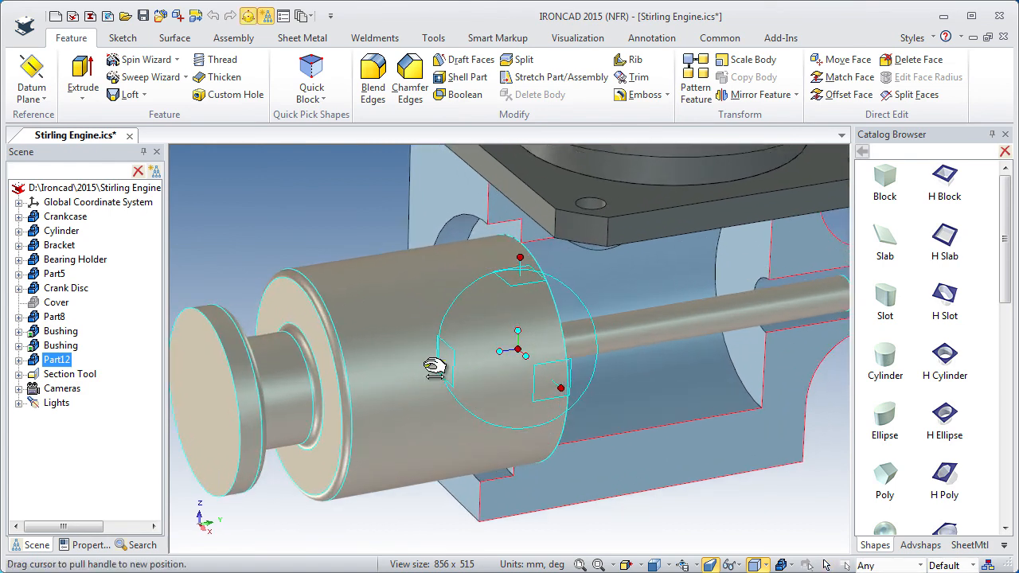
right_click(517, 356)
click(567, 454)
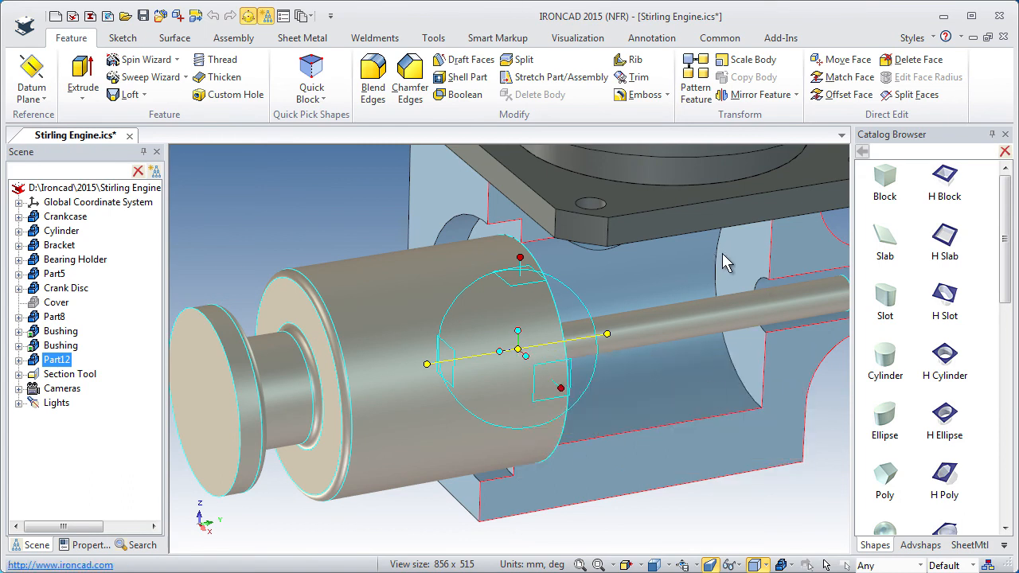
scroll(711, 307, up, 1)
middle_drag(703, 298, 725, 273)
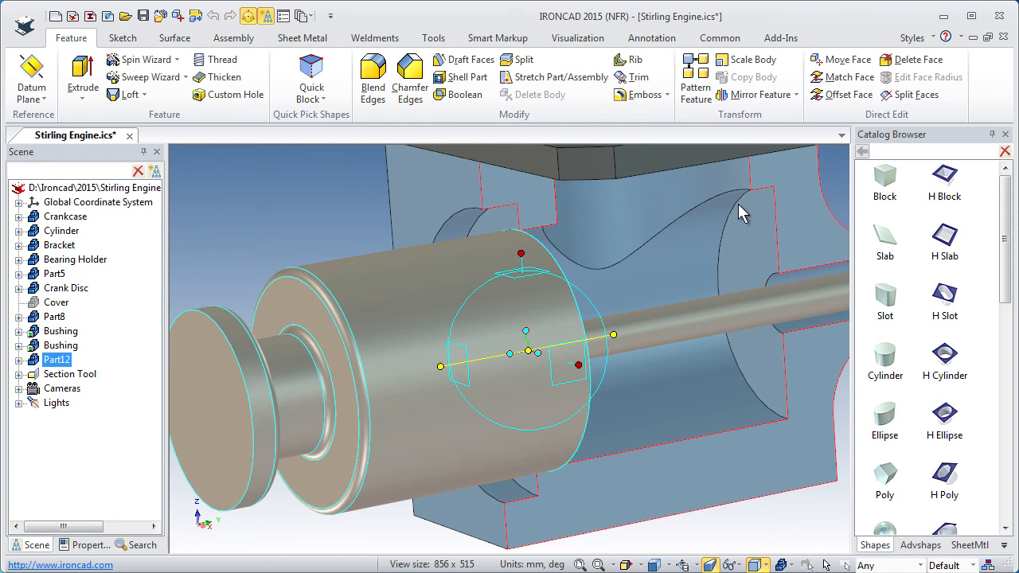
middle_drag(769, 426, 766, 435)
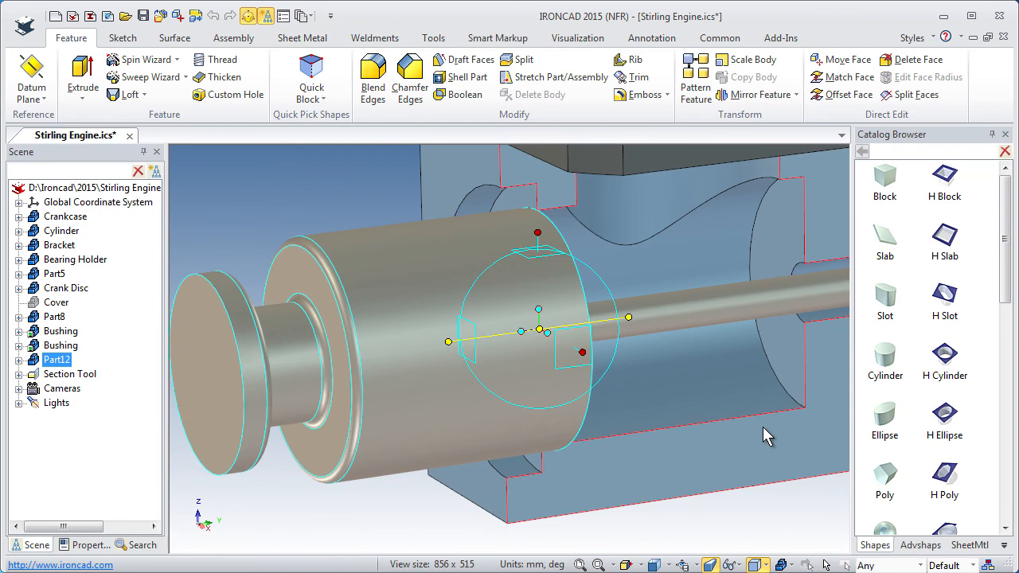
key(F10)
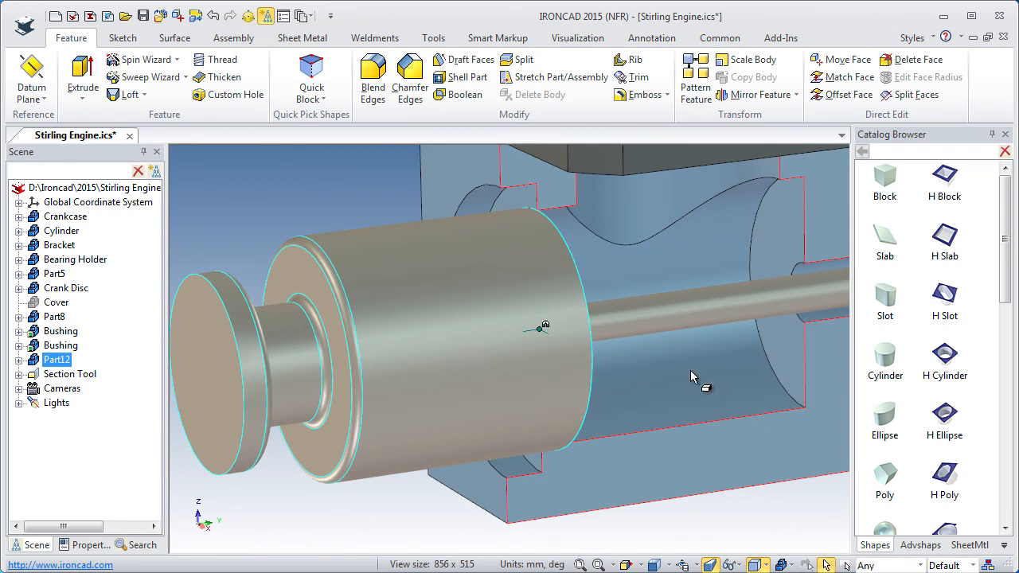
Switch the section tool to Precise Mode.
click(49, 380)
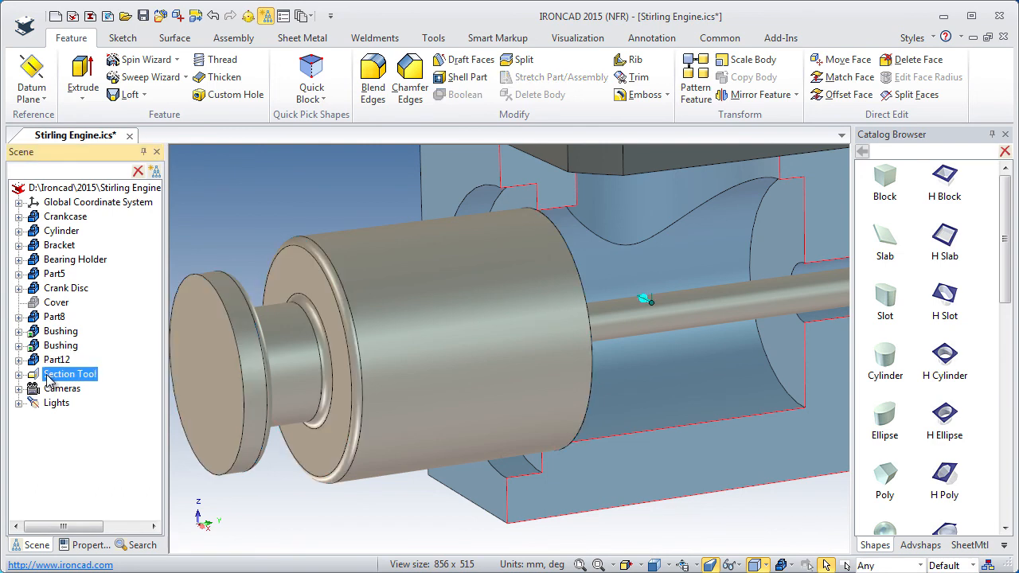
right_click(49, 378)
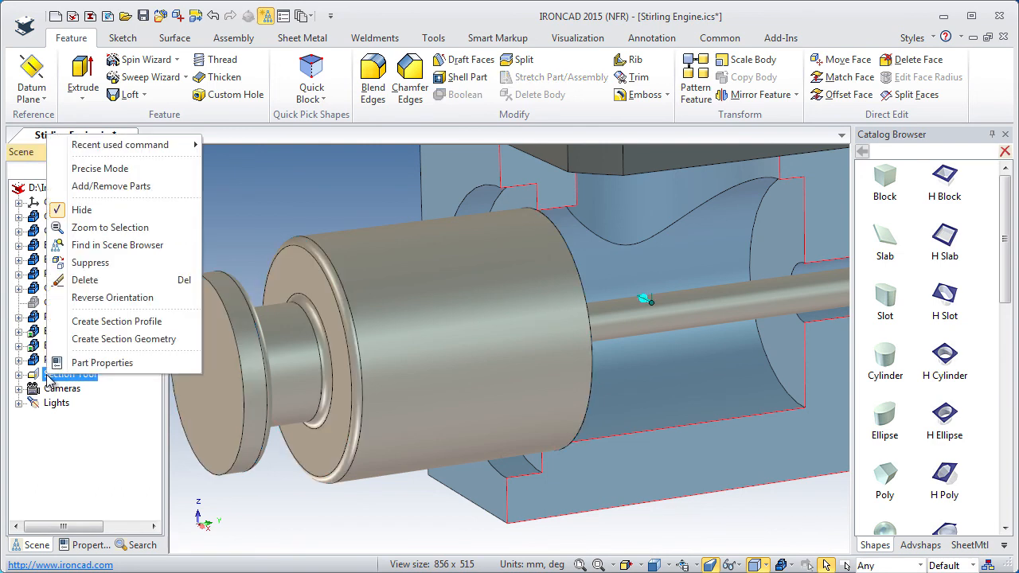
click(93, 170)
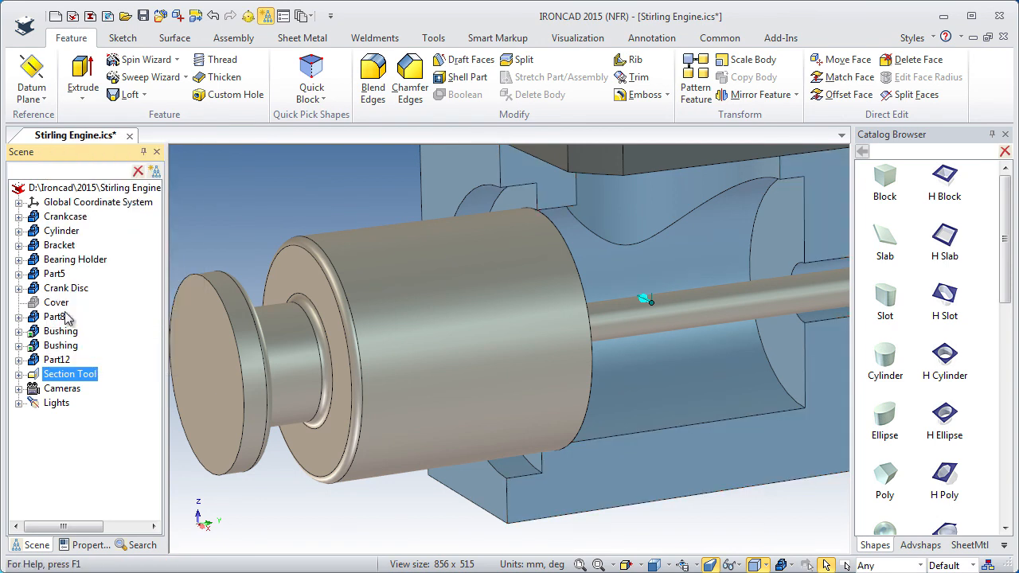
right_click(58, 380)
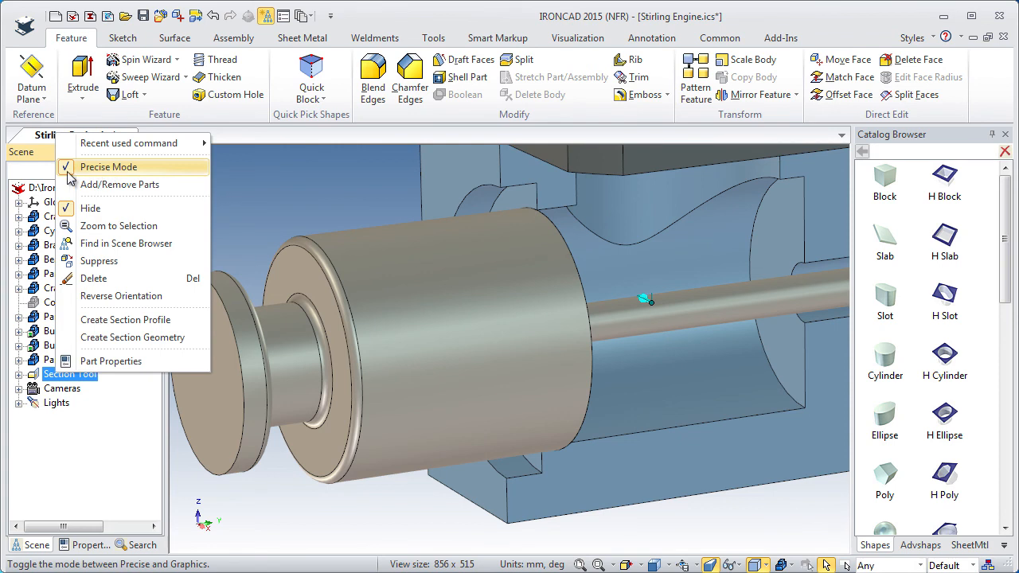
click(505, 517)
Move the new piston part with the TriBall to the center point of the circular edge at the bore's inner end.
click(429, 353)
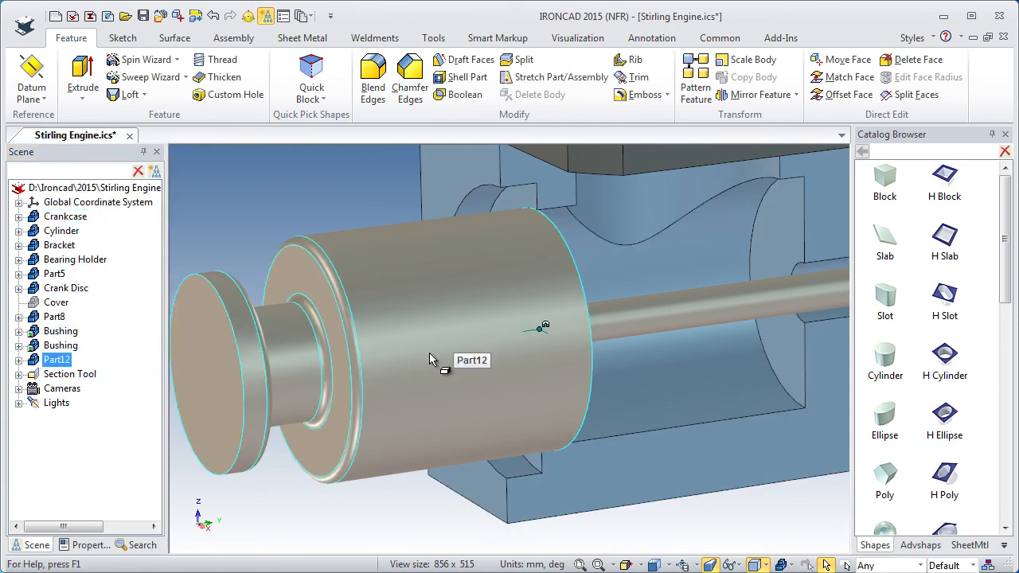
key(F10)
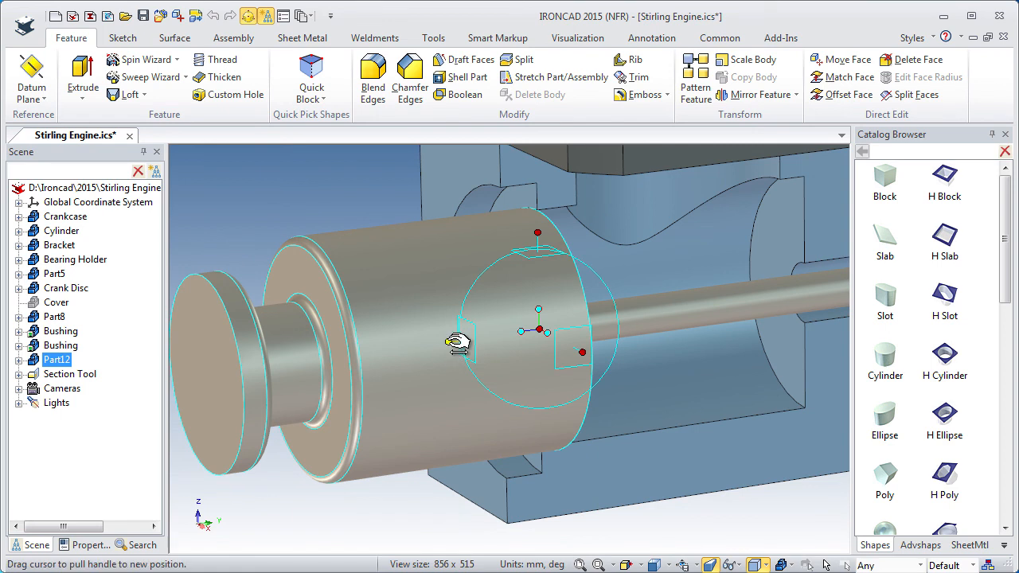
right_click(546, 333)
click(599, 427)
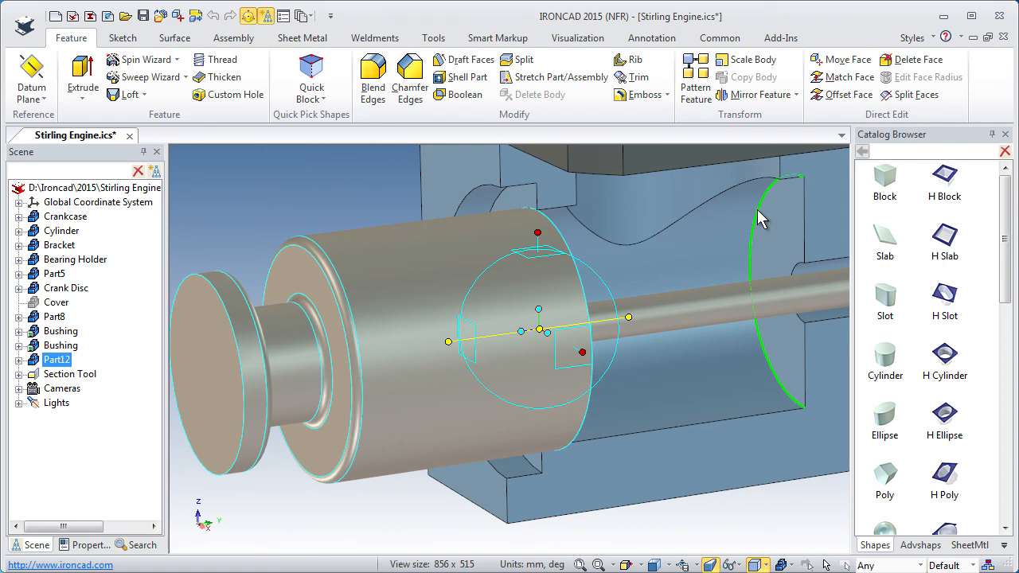
click(757, 209)
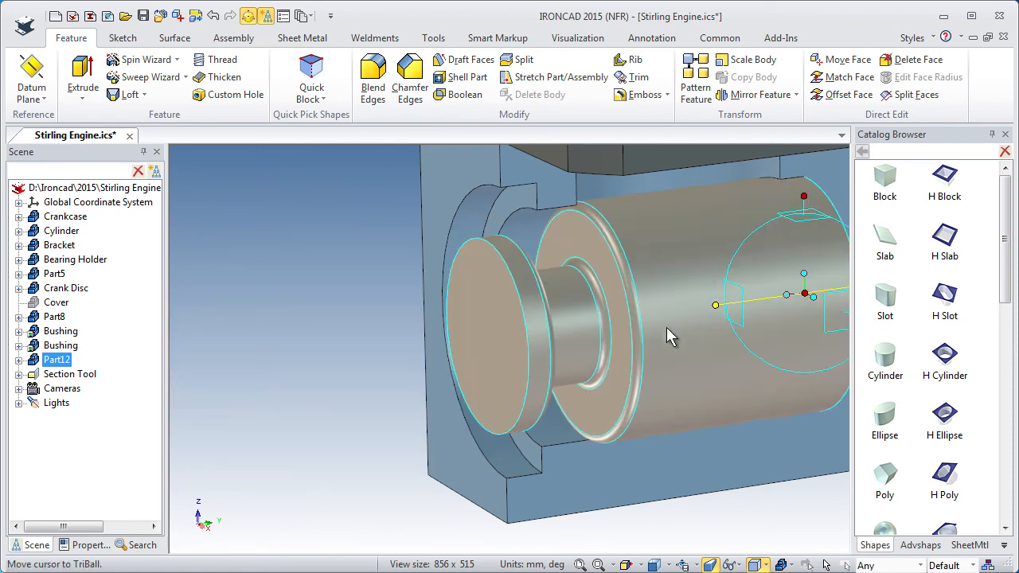
Shift the piston part 1 mm along its axis away from the crankcase's inner wall.
ctrl+middle_drag(671, 338, 683, 396)
shift+middle_drag(676, 347, 507, 337)
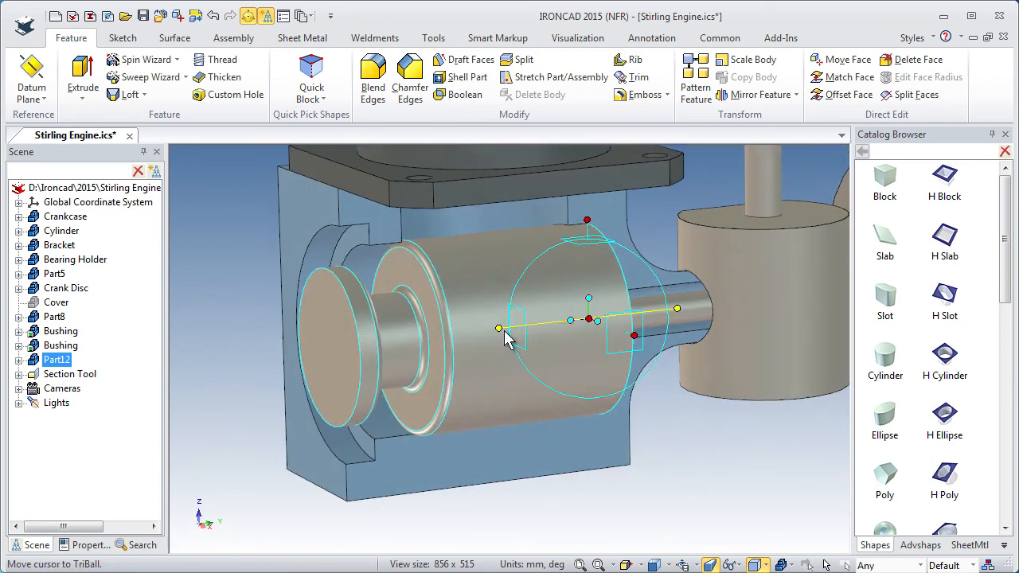
drag(499, 328, 498, 329)
text(1)
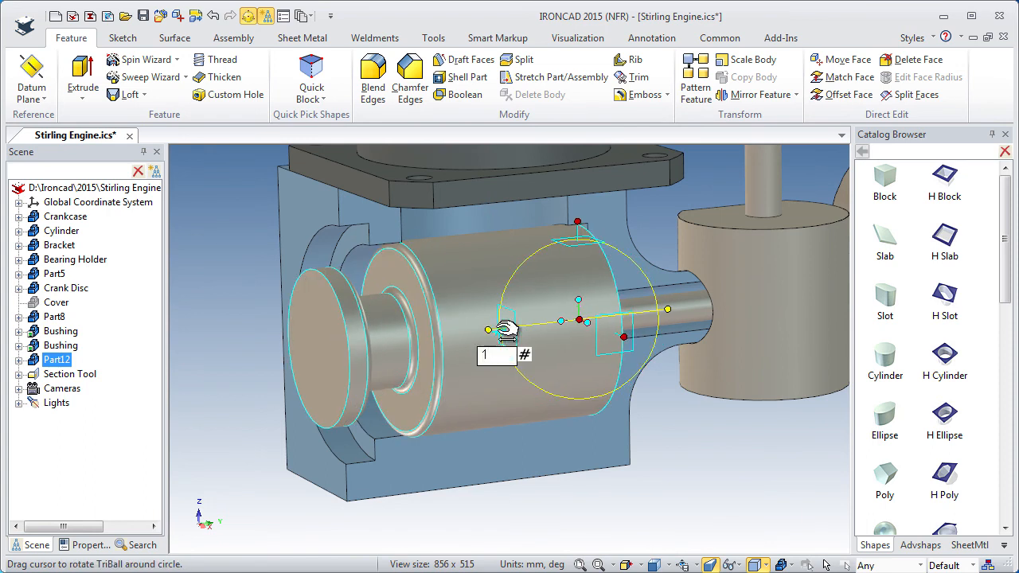
key(Return)
middle_drag(587, 356, 499, 383)
key(F10)
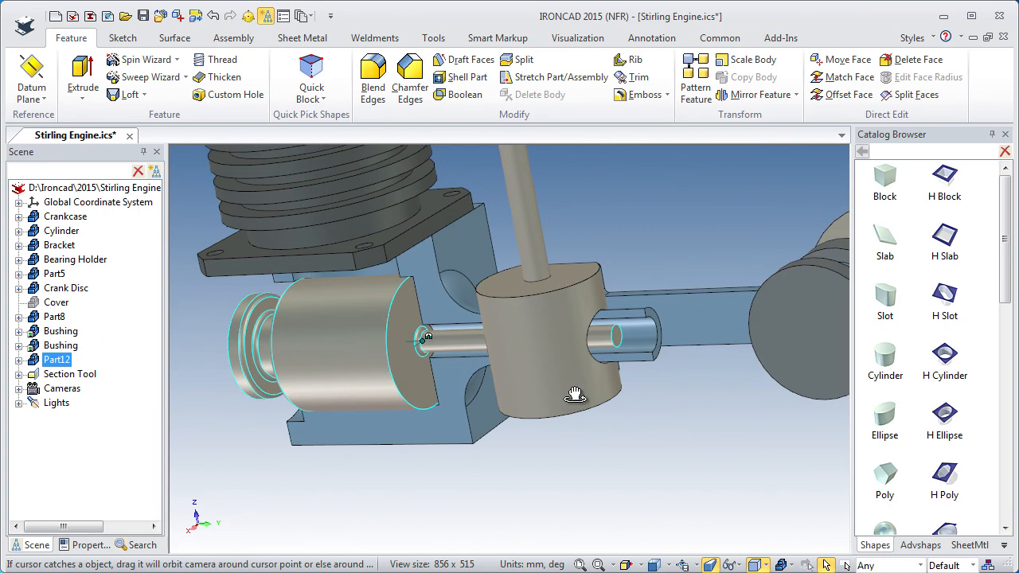
Lengthen the piston part's thin rod so that its free end projects beyond the crankcase's tubular sleeve.
click(615, 343)
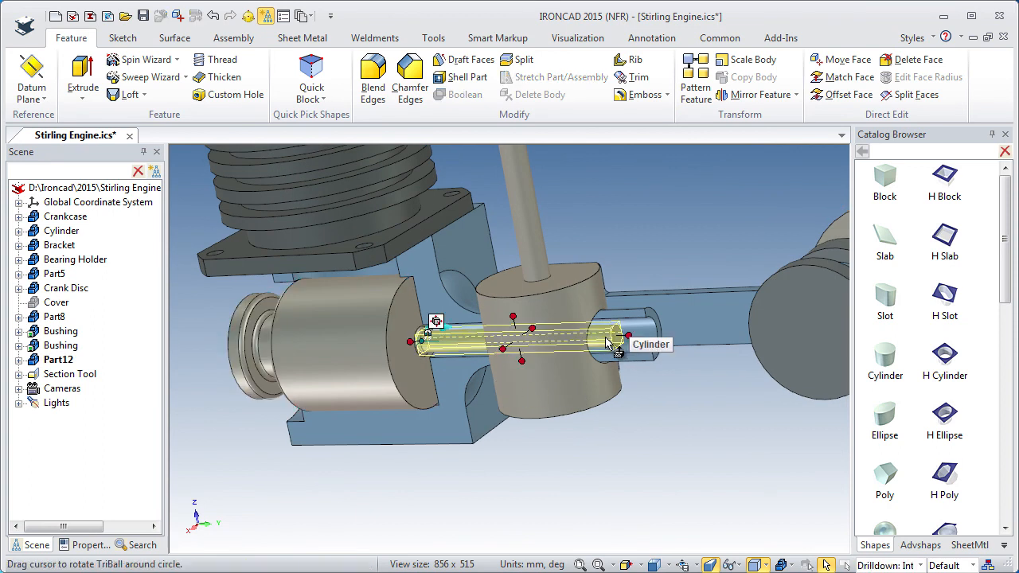
drag(637, 336, 746, 341)
middle_drag(688, 377, 668, 309)
click(682, 391)
shift+middle_drag(696, 435, 605, 415)
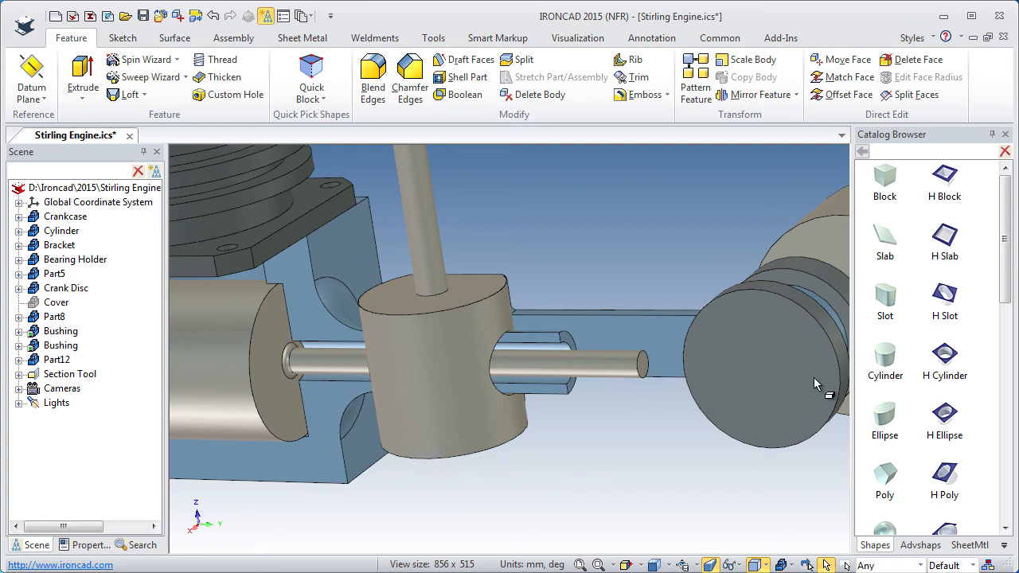
Suppress the section tool.
middle_drag(665, 360, 691, 371)
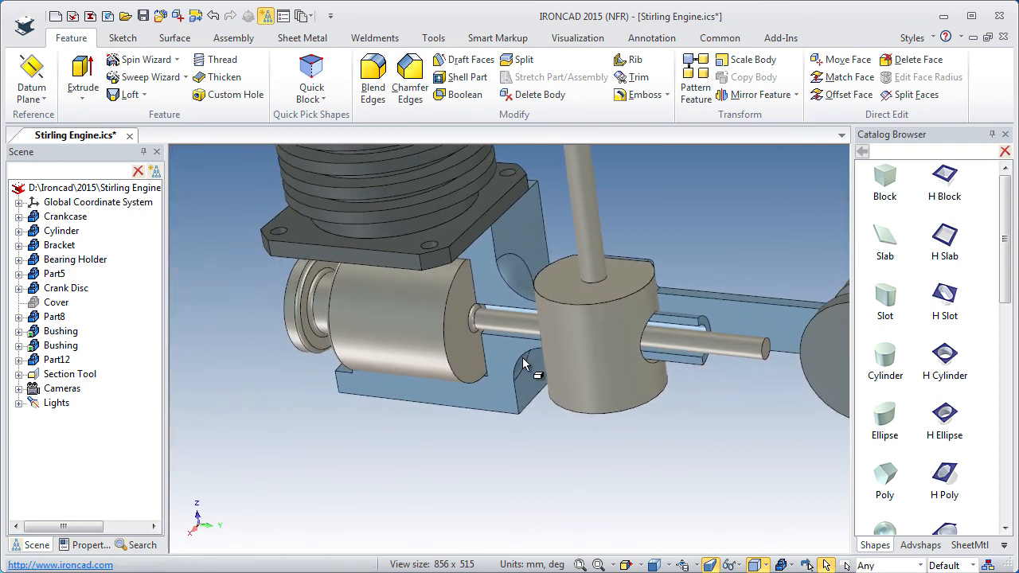
click(62, 376)
right_click(62, 379)
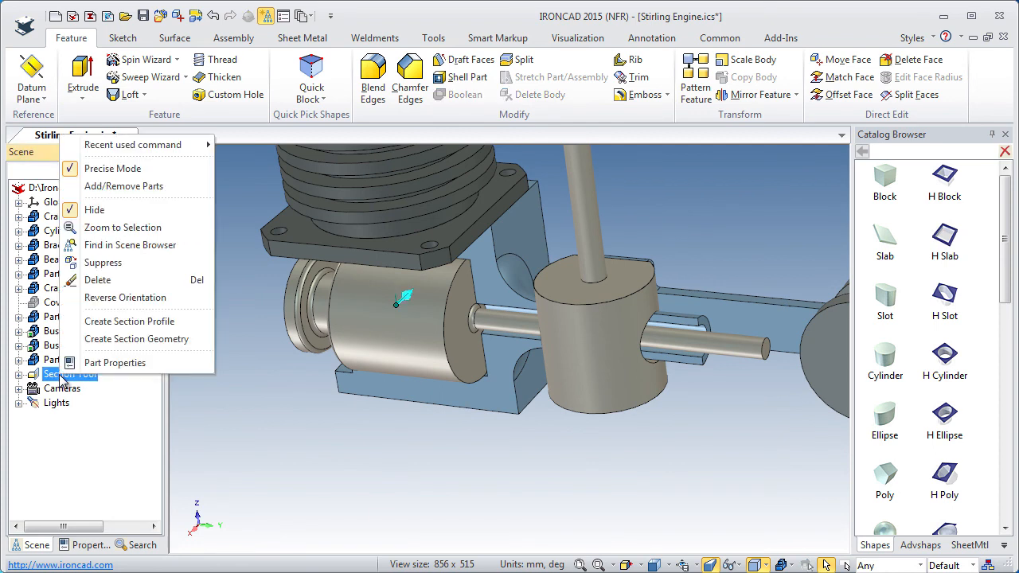
click(97, 265)
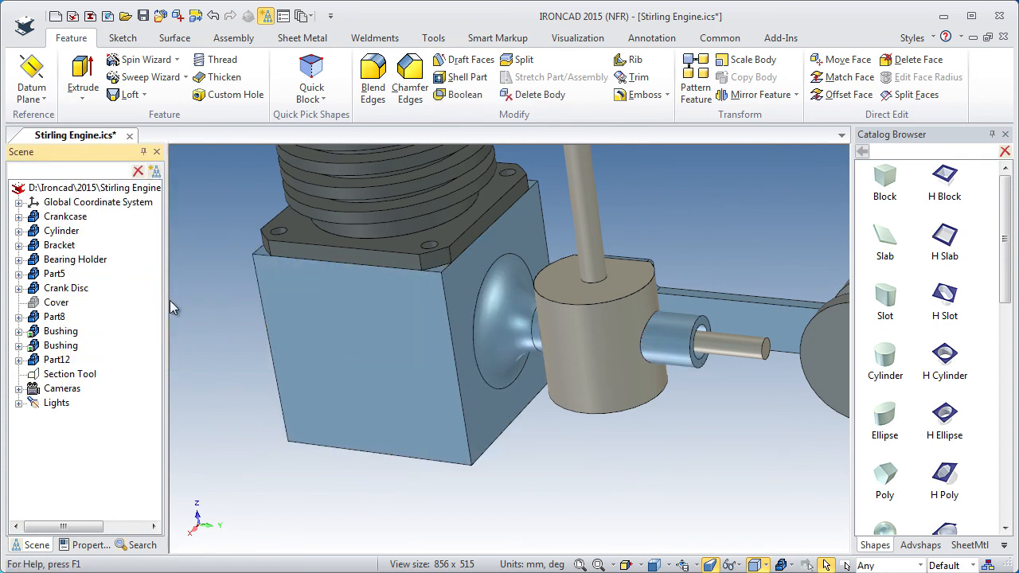
Return the camera to its starting point with the whole engine fitted in view, and save the file.
middle_drag(377, 347, 420, 392)
middle_drag(271, 336, 293, 373)
shift+middle_drag(293, 372, 402, 377)
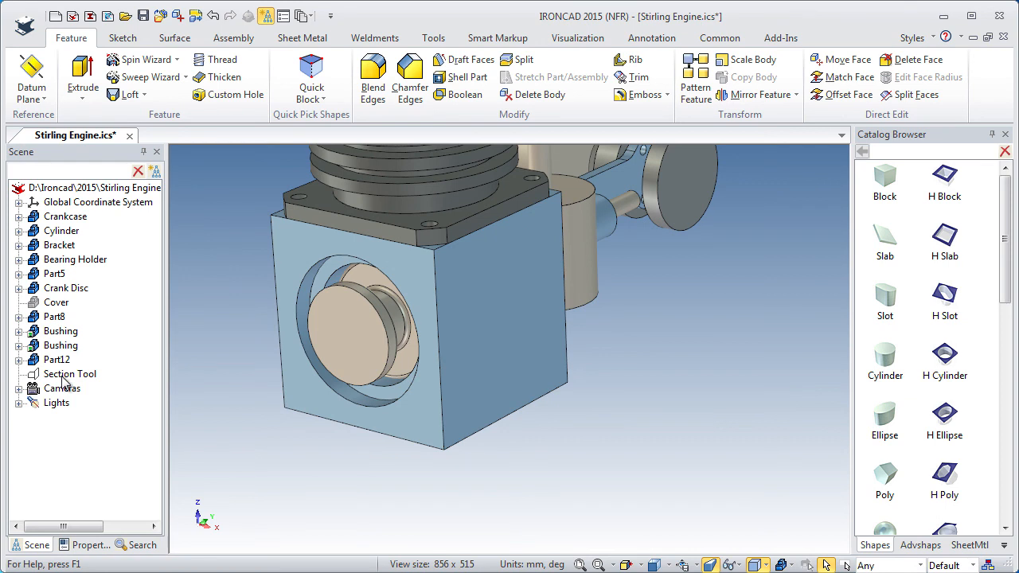
middle_drag(471, 464, 323, 450)
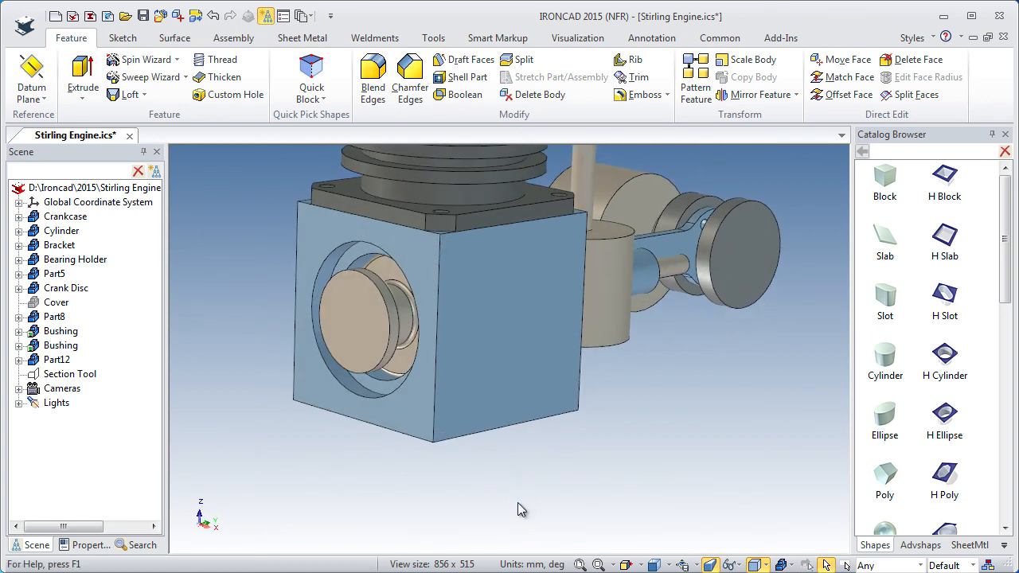
click(696, 566)
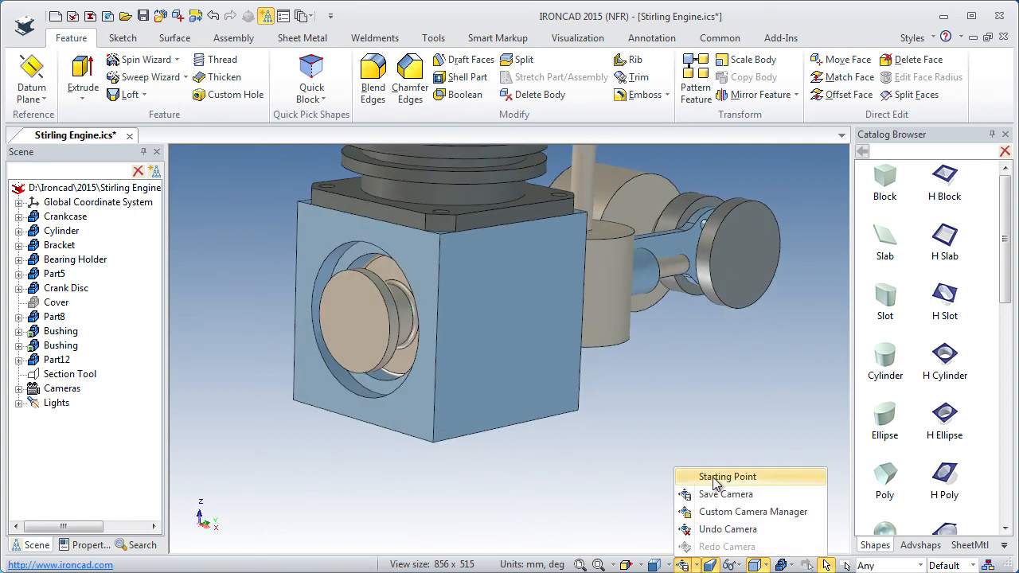
click(713, 478)
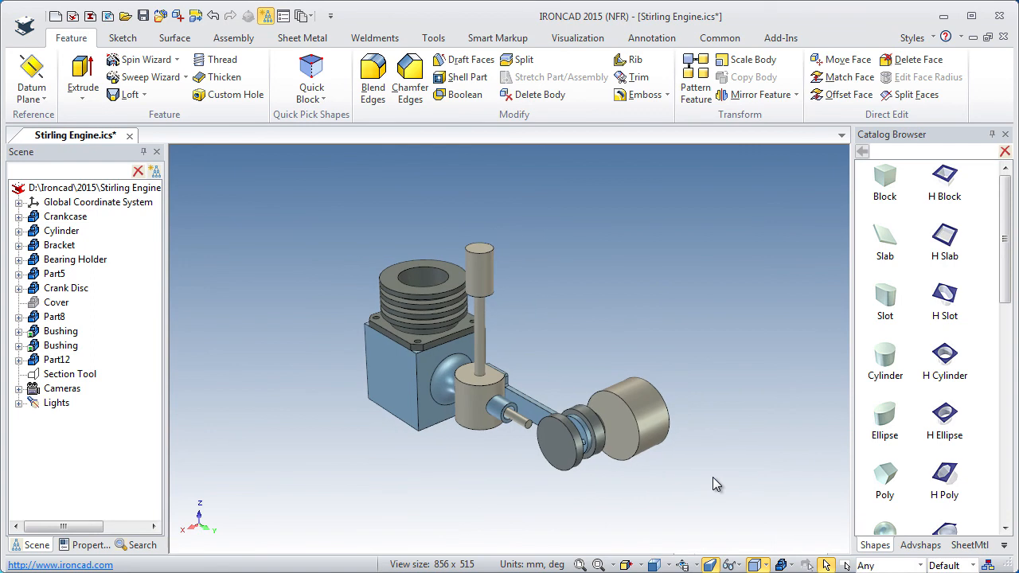
click(580, 565)
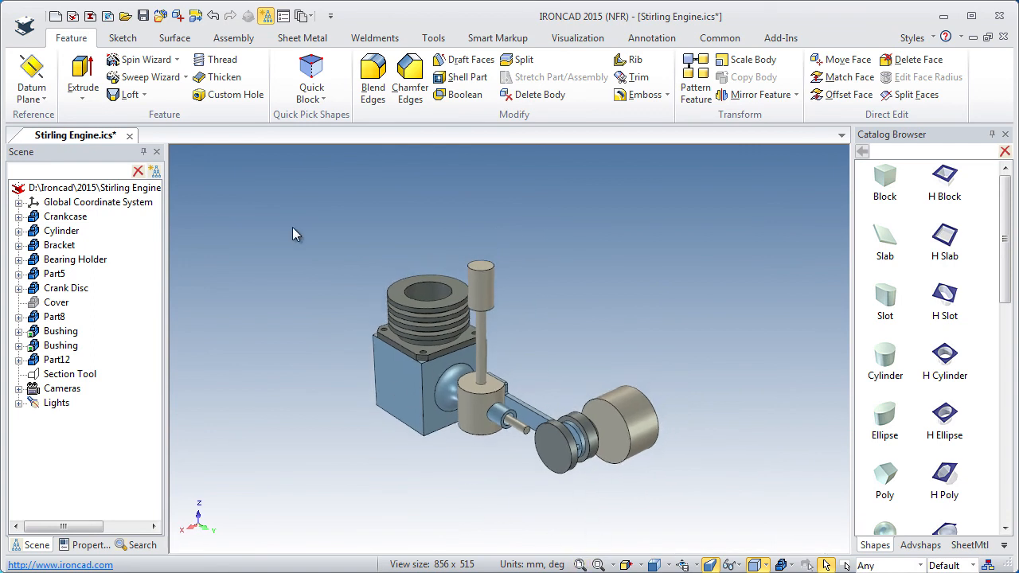
click(142, 17)
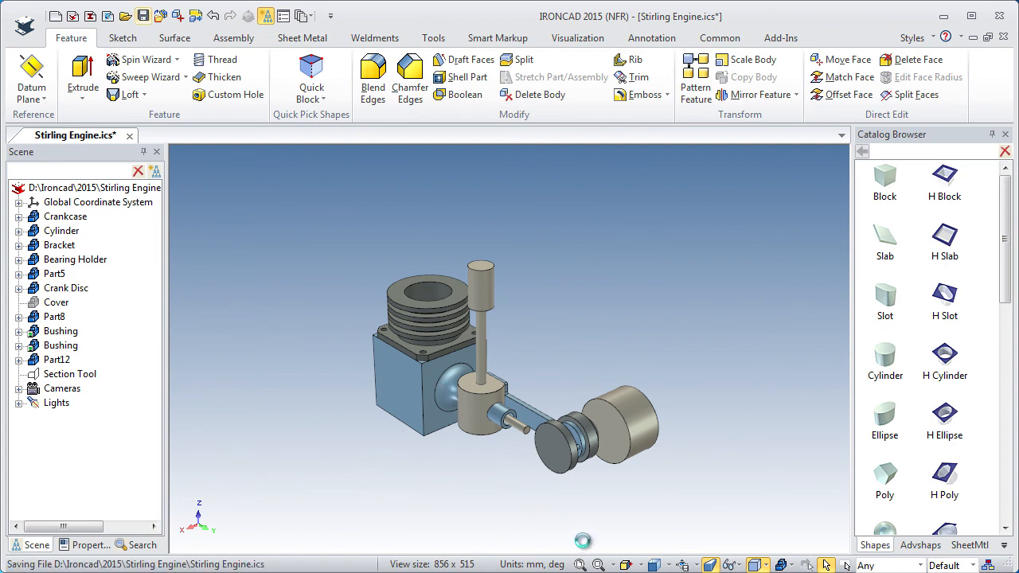